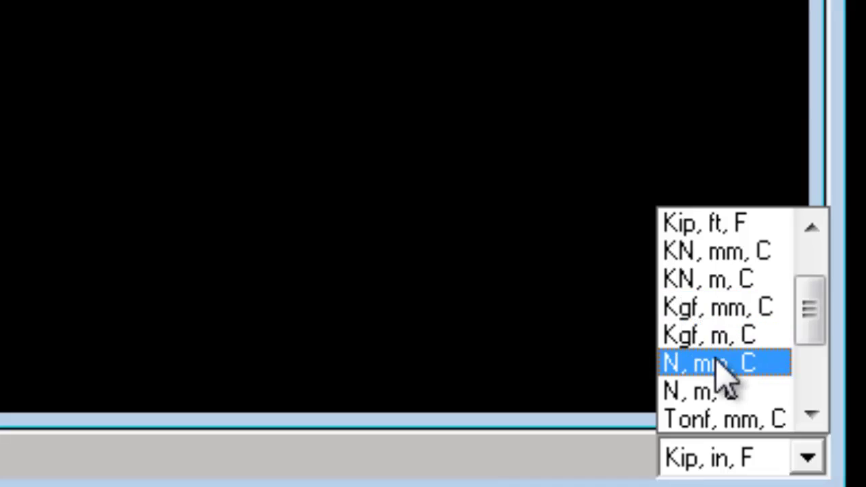
Step: Set the program's working units to KN, m, C
{"action": "scroll", "coordinate": [719, 382], "scroll_direction": "down", "scroll_amount": 1}
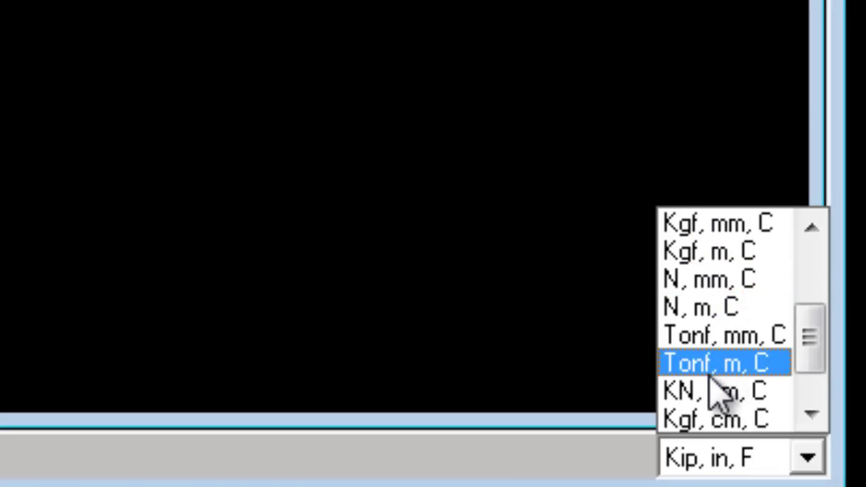
{"action": "scroll", "coordinate": [720, 384], "scroll_direction": "down", "scroll_amount": 1}
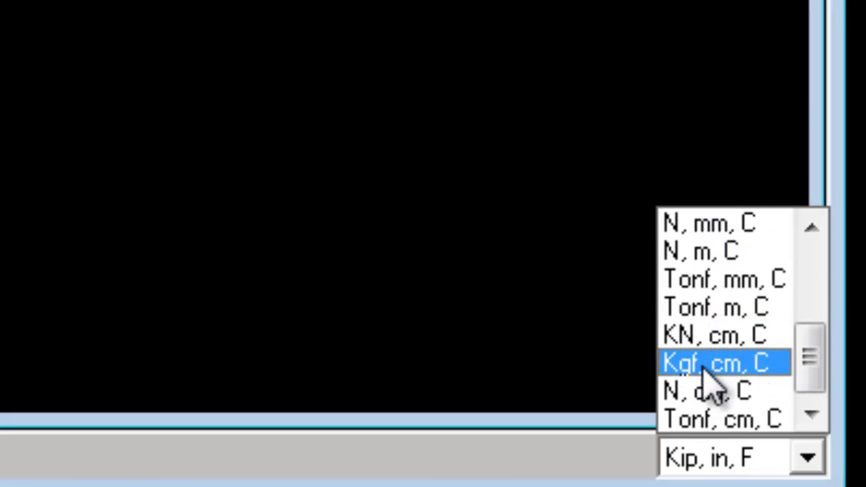
{"action": "scroll", "coordinate": [737, 357], "scroll_direction": "up", "scroll_amount": 3}
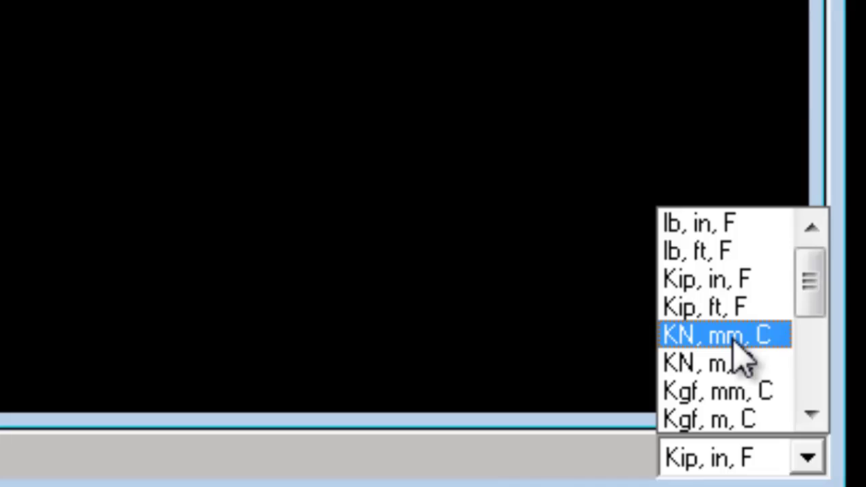
{"action": "scroll", "coordinate": [745, 348], "scroll_direction": "down", "scroll_amount": 1}
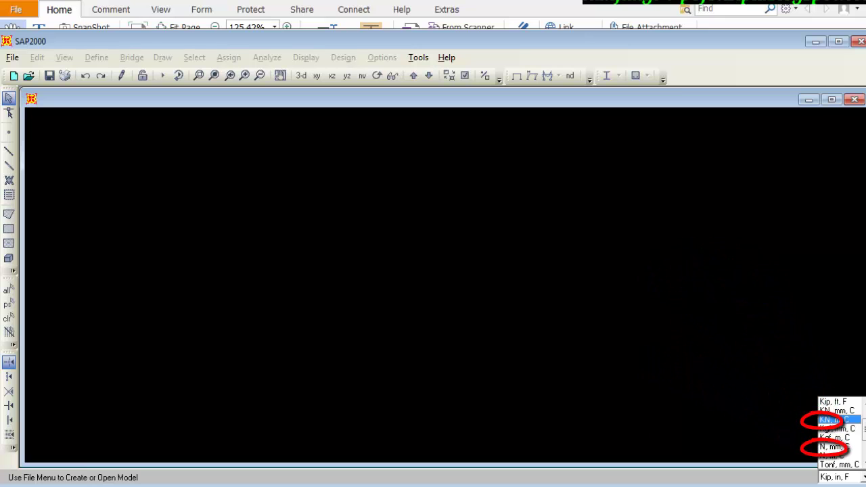
{"action": "left_click", "coordinate": [832, 419]}
Step: Switch to the PDF slide to check the units in the beam example, and return to SAP2000
{"action": "key", "text": "super"}
{"action": "left_click", "coordinate": [313, 486]}
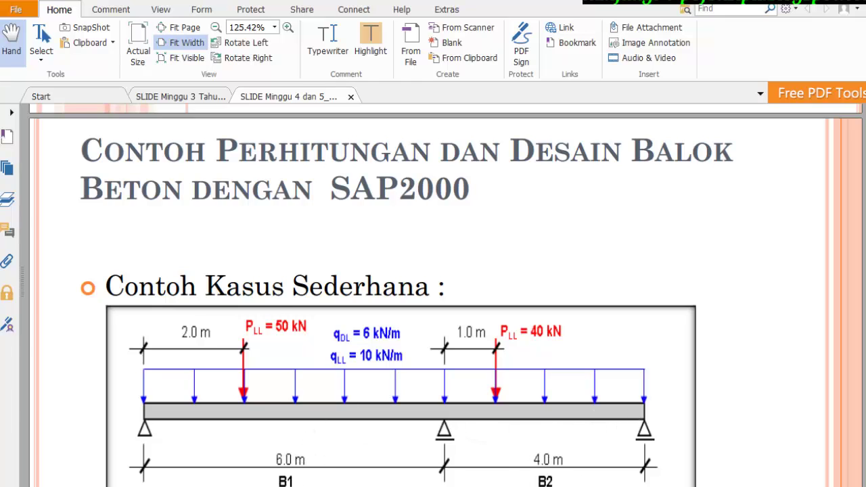
{"action": "key", "text": "super"}
{"action": "left_click", "coordinate": [39, 435]}
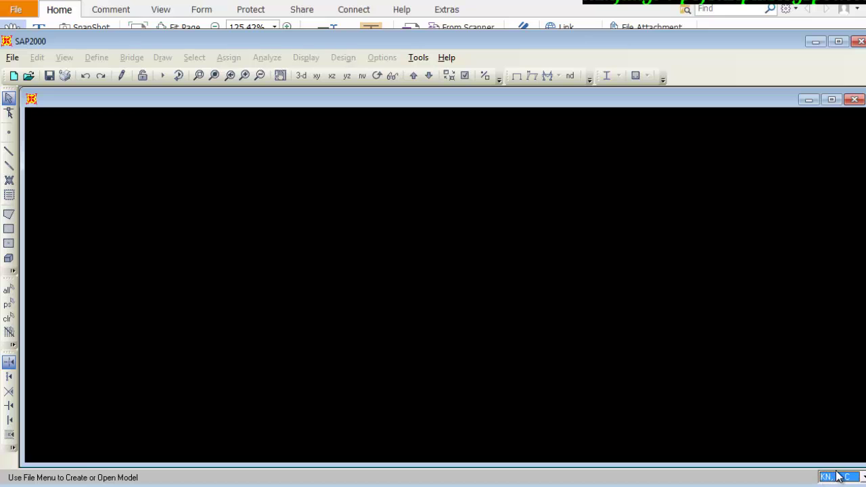
Step: Reselect KN, m, C from the available working units
{"action": "left_click", "coordinate": [838, 477]}
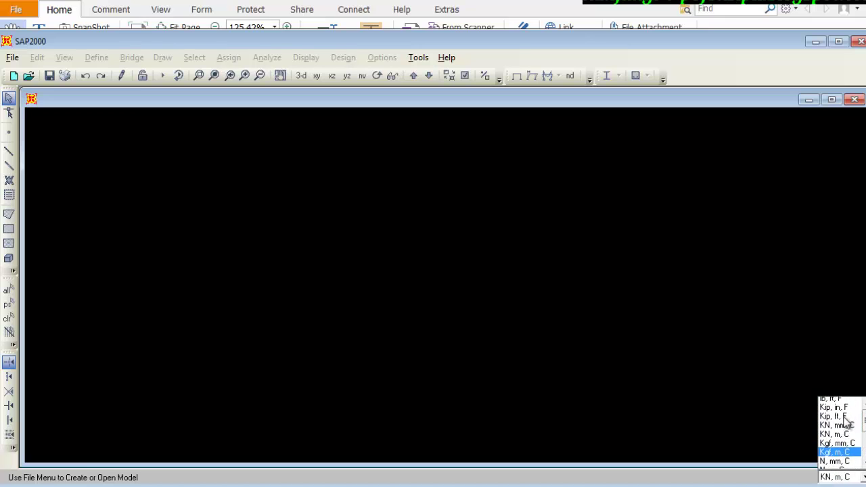
{"action": "scroll", "coordinate": [846, 422], "scroll_direction": "down", "scroll_amount": 2}
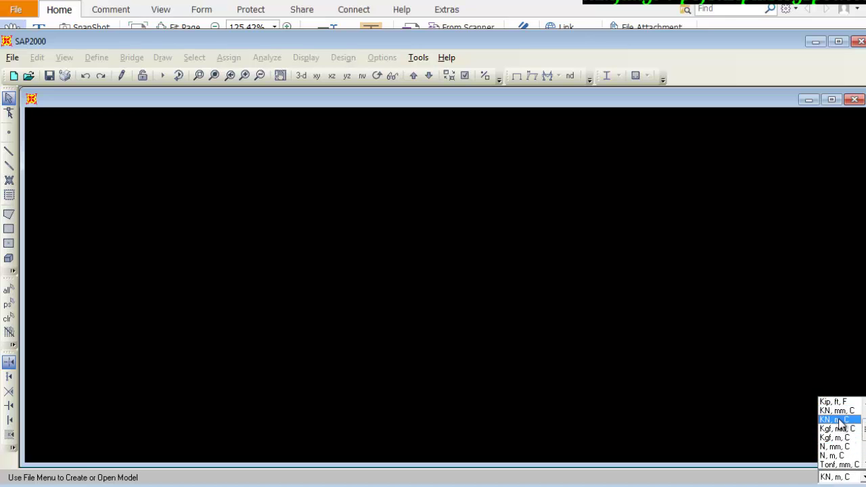
{"action": "left_click", "coordinate": [839, 421]}
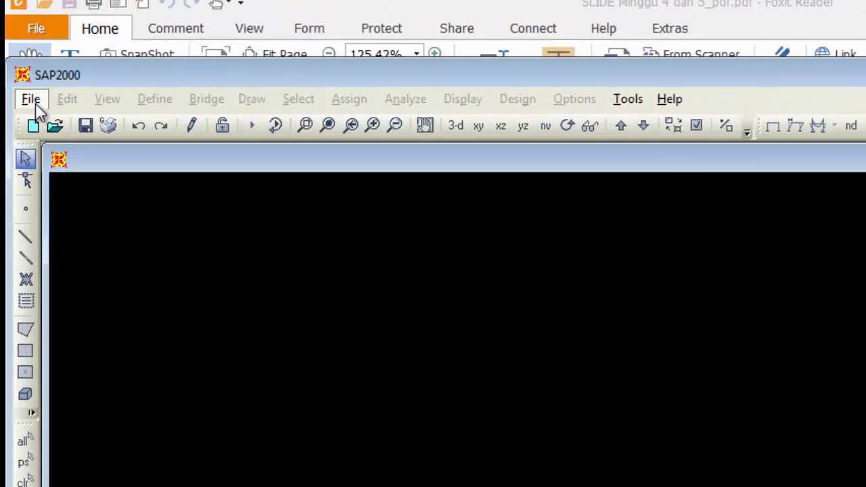
Step: Create a new model initialized with KN, m, C units from the Grid Only template
{"action": "left_click", "coordinate": [13, 57]}
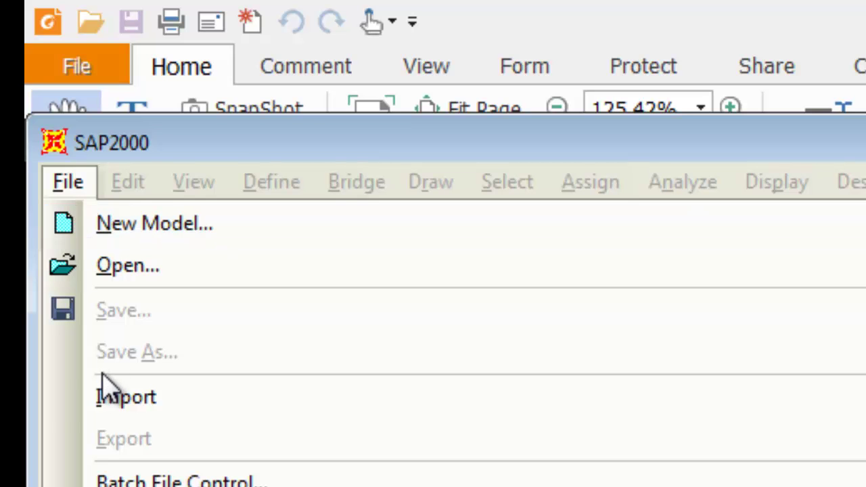
{"action": "left_click", "coordinate": [155, 233]}
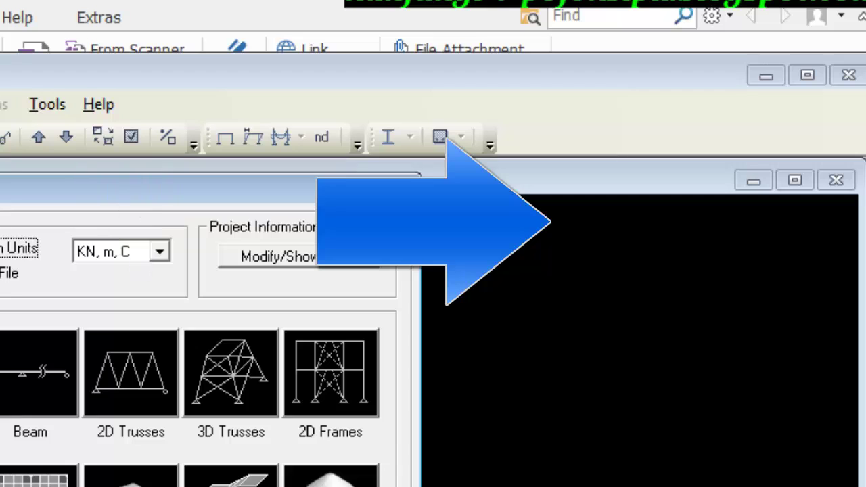
{"action": "left_click", "coordinate": [140, 252]}
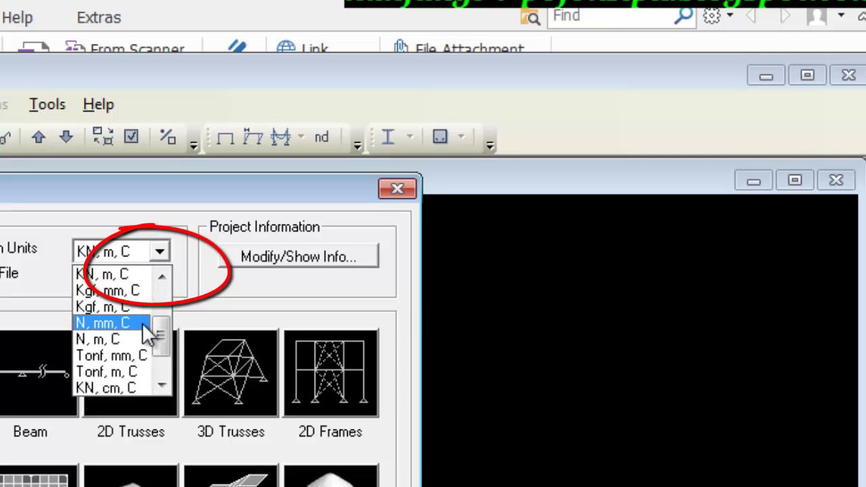
{"action": "left_click", "coordinate": [135, 242]}
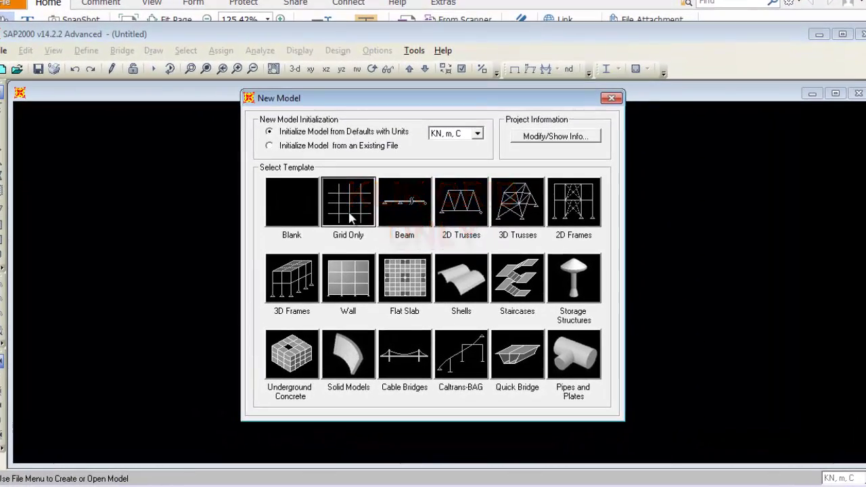
{"action": "left_click", "coordinate": [351, 218]}
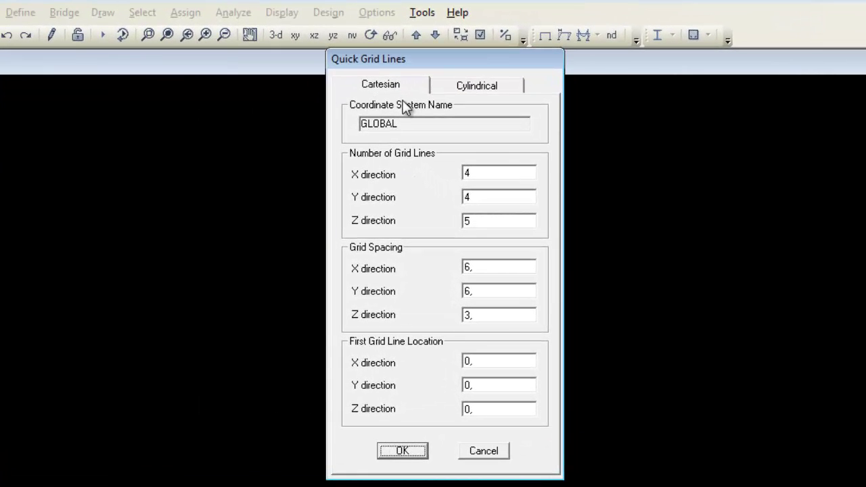
Step: Compare the Cartesian and Cylindrical quick grid settings, ending on the Cartesian ones
{"action": "left_click", "coordinate": [383, 82]}
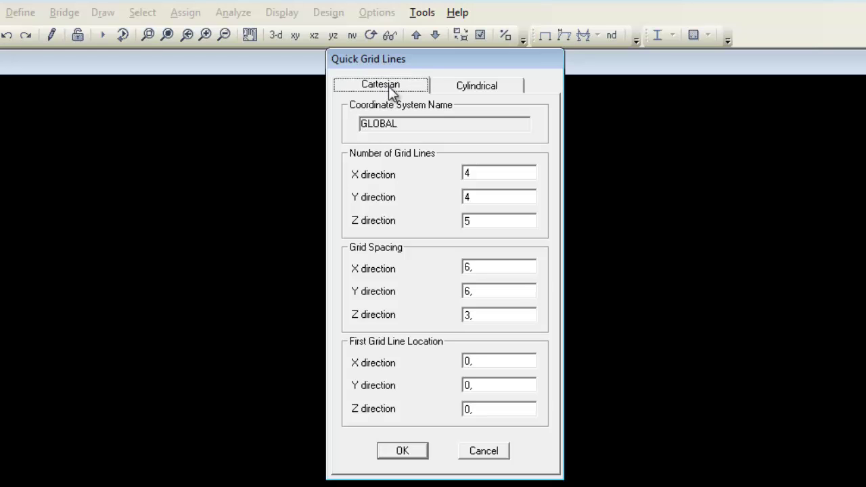
{"action": "left_click", "coordinate": [478, 82]}
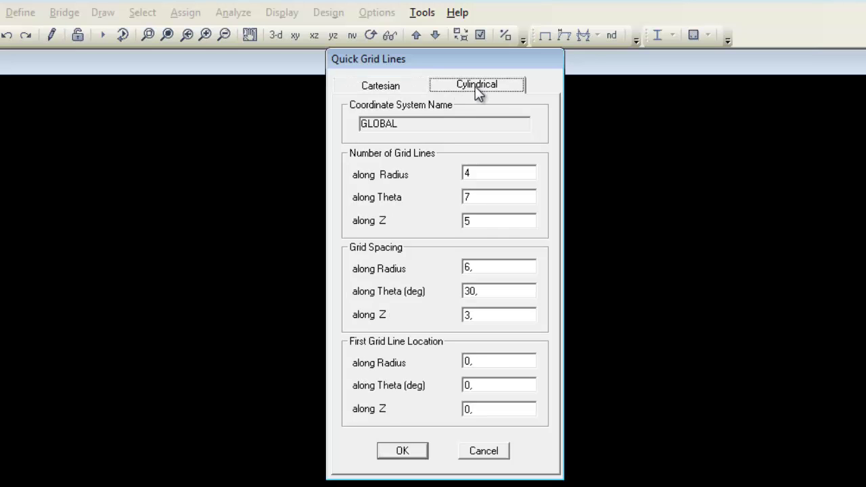
{"action": "left_click", "coordinate": [392, 86]}
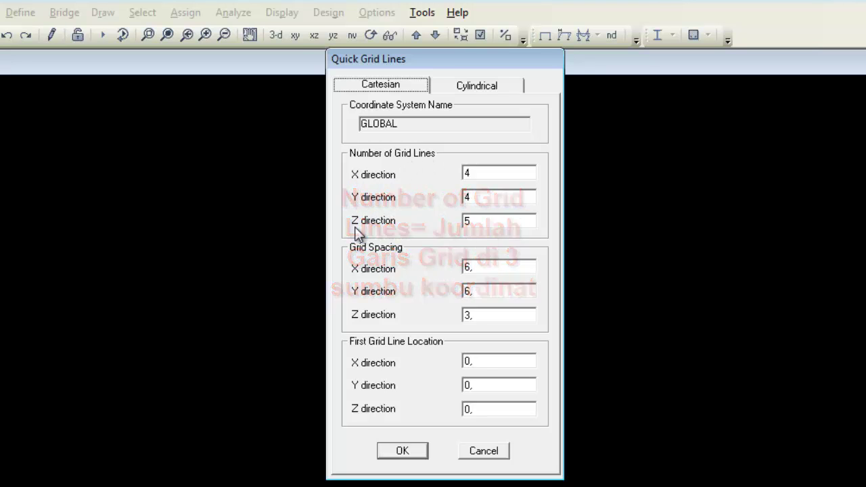
Step: Switch to the Word document and examine the X, Y and Z axis directions in the frame, beam and hand illustrations
{"action": "key", "text": "super"}
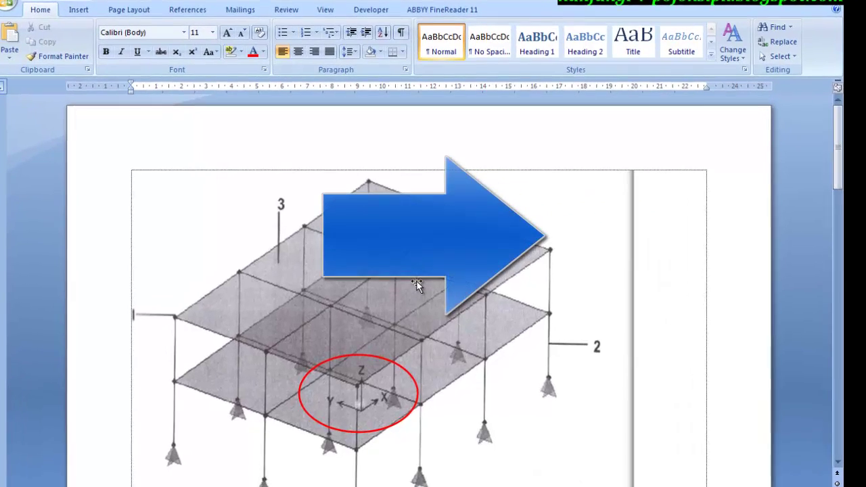
{"action": "scroll", "coordinate": [416, 282], "scroll_direction": "down", "scroll_amount": 5}
{"action": "scroll", "coordinate": [399, 291], "scroll_direction": "up", "scroll_amount": 2}
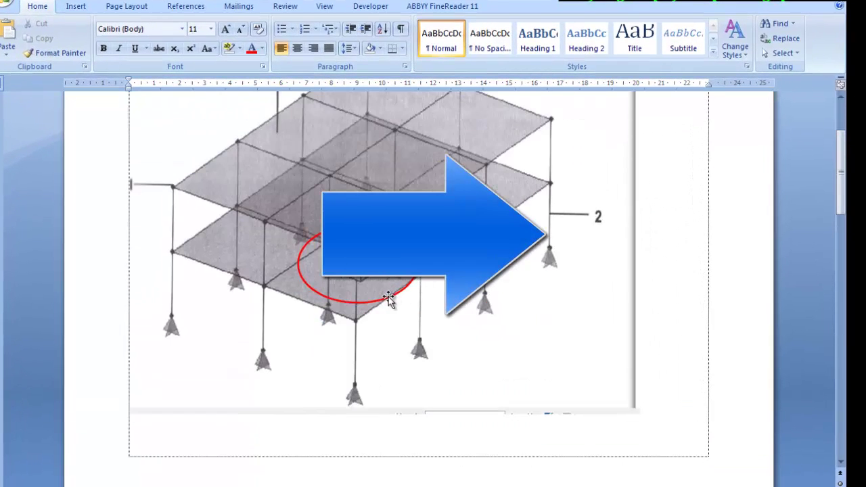
{"action": "scroll", "coordinate": [388, 299], "scroll_direction": "up", "scroll_amount": 1}
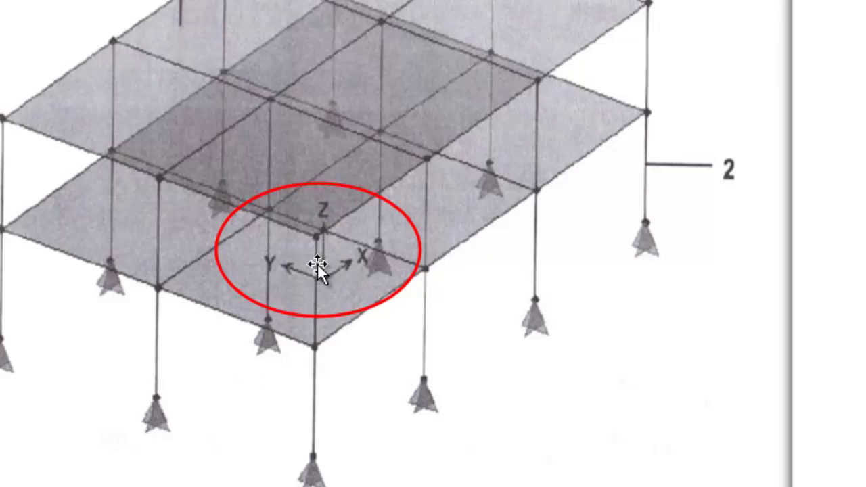
{"action": "scroll", "coordinate": [322, 426], "scroll_direction": "down", "scroll_amount": 10}
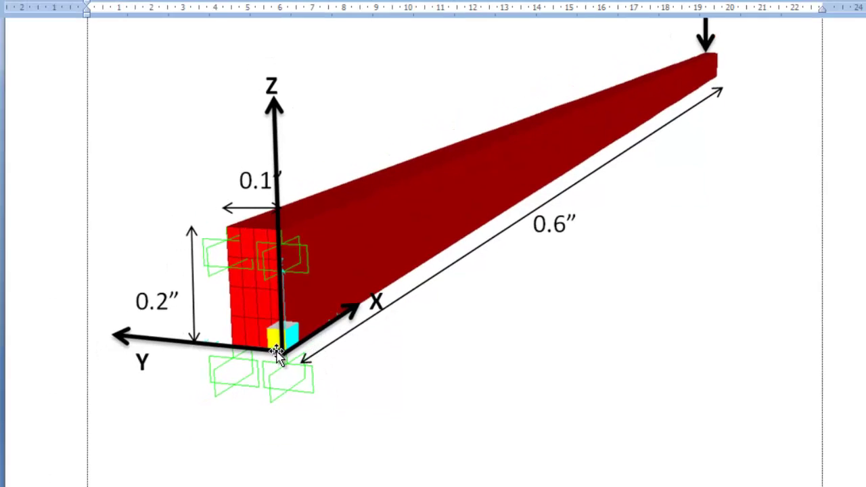
{"action": "scroll", "coordinate": [278, 352], "scroll_direction": "up", "scroll_amount": 10}
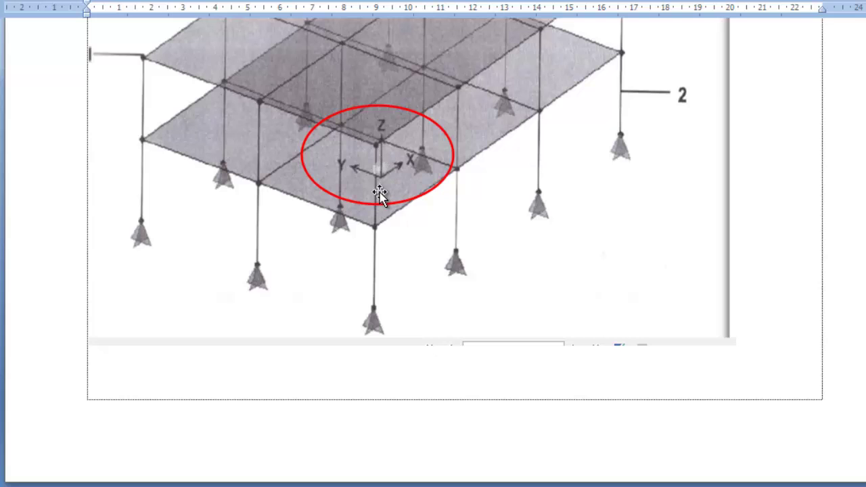
{"action": "scroll", "coordinate": [400, 242], "scroll_direction": "down", "scroll_amount": 5}
{"action": "scroll", "coordinate": [395, 248], "scroll_direction": "down", "scroll_amount": 5}
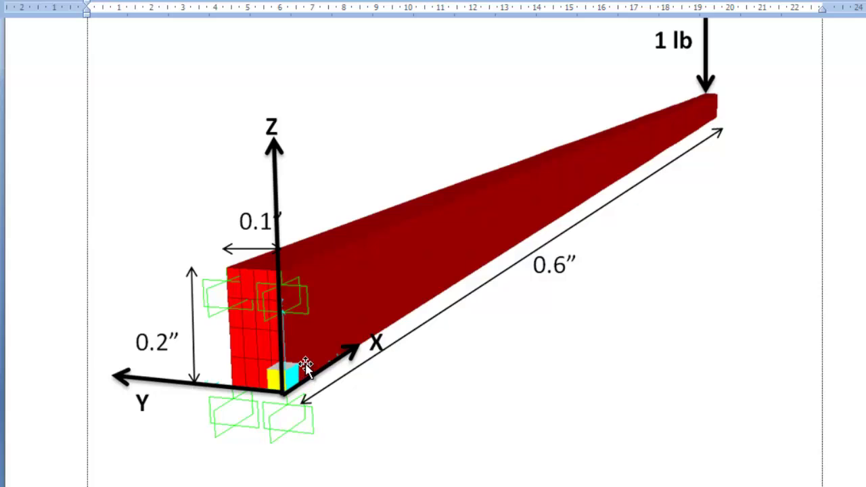
{"action": "scroll", "coordinate": [306, 366], "scroll_direction": "down", "scroll_amount": 10}
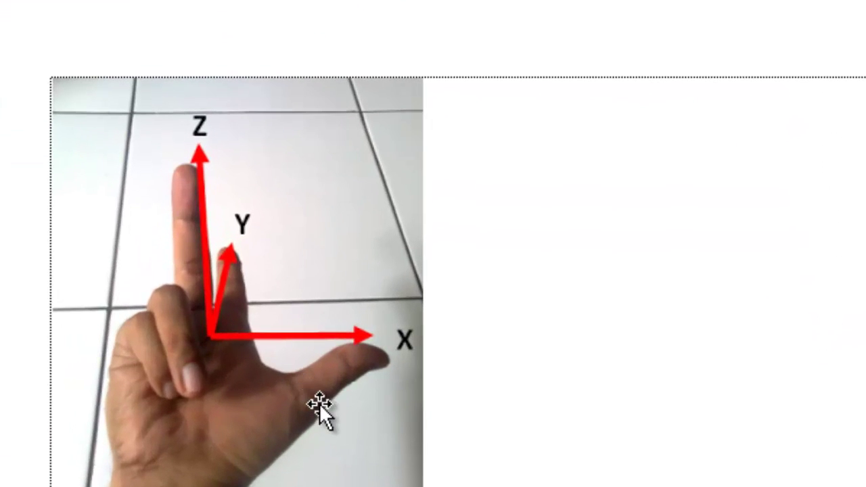
{"action": "scroll", "coordinate": [320, 400], "scroll_direction": "up", "scroll_amount": 3}
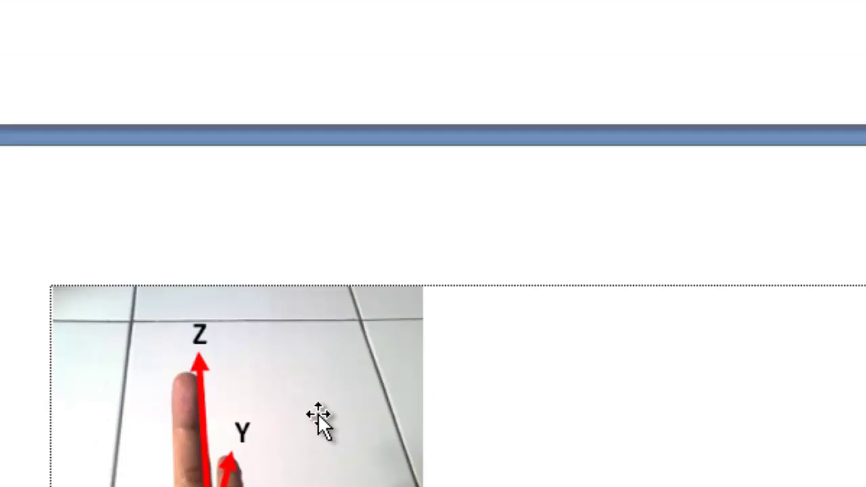
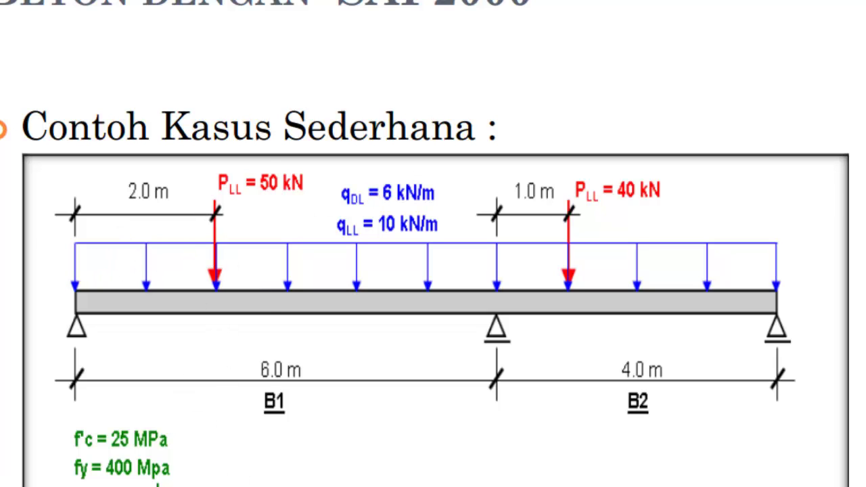
Step: Return to SAP2000 and set the number of grid lines to 3 in X, 1 in Y and 1 in Z
{"action": "key", "text": "super"}
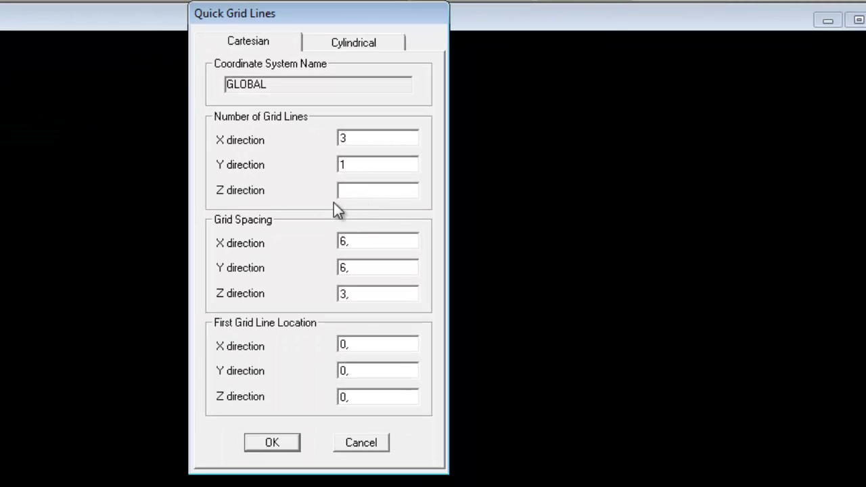
{"action": "double_click", "coordinate": [345, 243]}
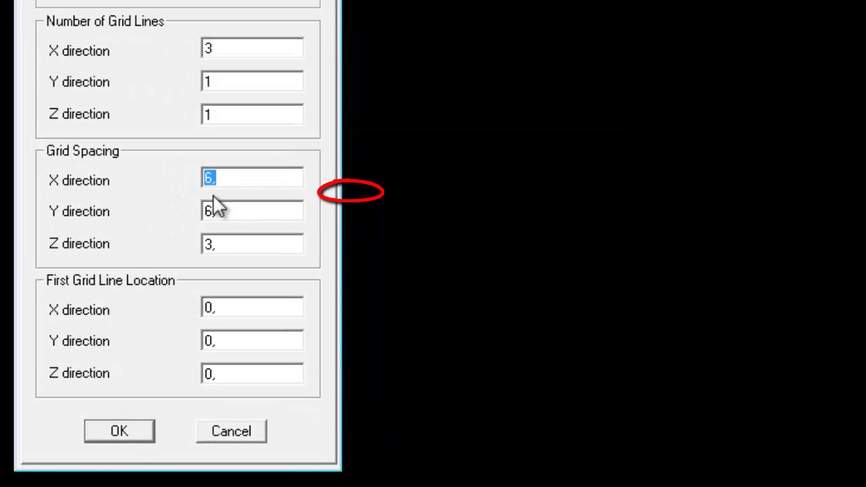
{"action": "left_click", "coordinate": [125, 431]}
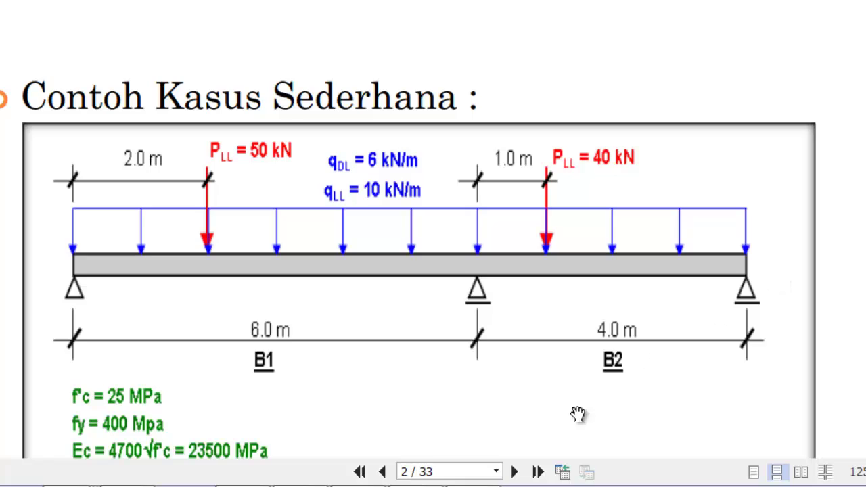
Step: Switch from the PDF beam example back to SAP2000 and set the grid spacing to 1 m in the Y and Z directions
{"action": "key", "text": "super"}
{"action": "left_click", "coordinate": [473, 469]}
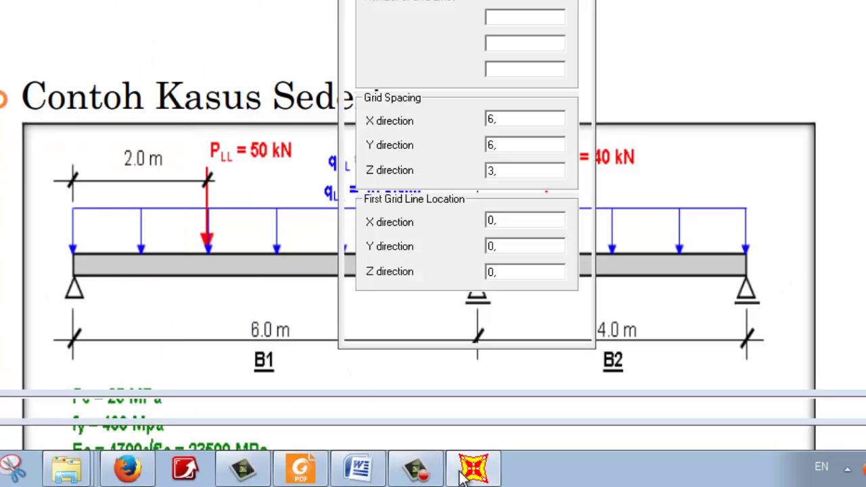
{"action": "double_click", "coordinate": [528, 119]}
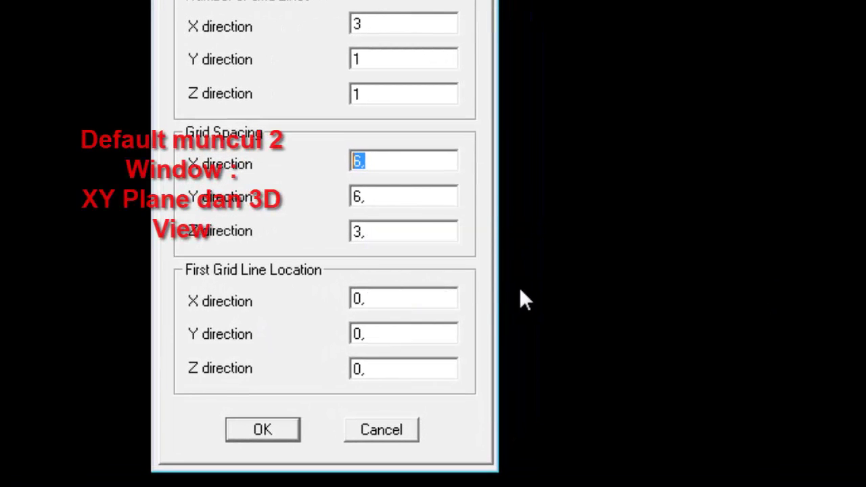
{"action": "double_click", "coordinate": [393, 195]}
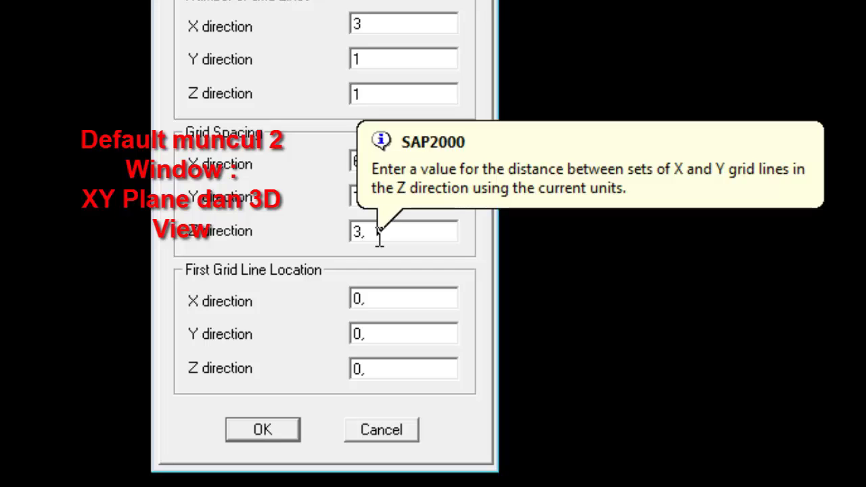
{"action": "double_click", "coordinate": [379, 233]}
{"action": "left_click", "coordinate": [257, 430]}
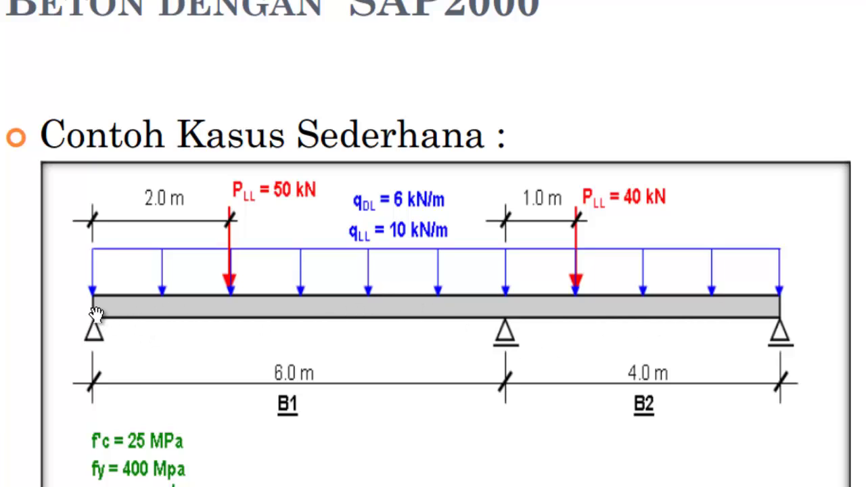
{"action": "key", "text": "super"}
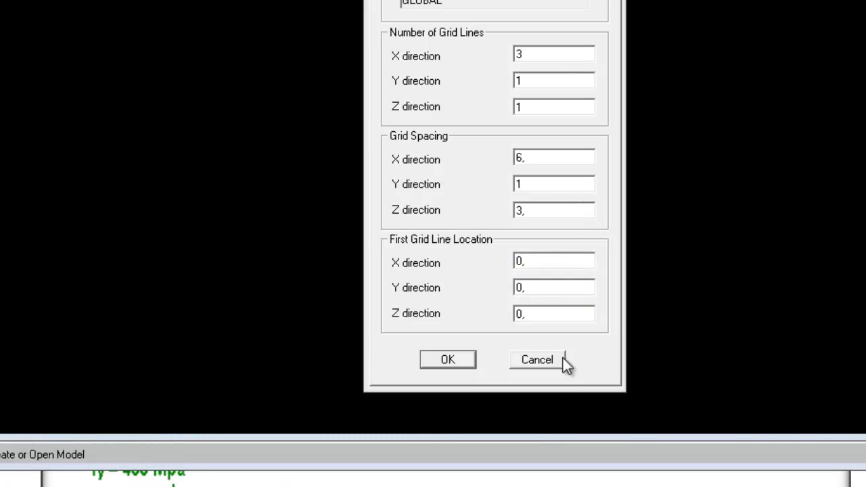
{"action": "left_click", "coordinate": [551, 210]}
{"action": "type", "text": "1"}
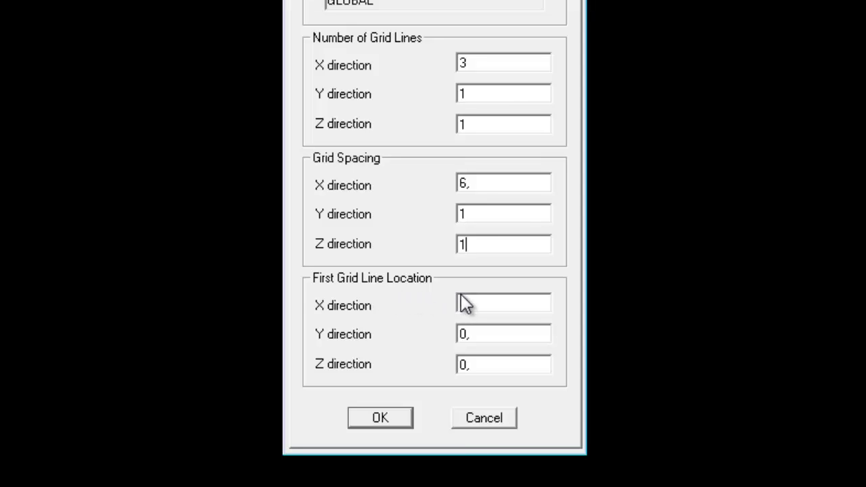
Step: Keep the default first grid line locations and create the model with the Cartesian grid
{"action": "key", "text": "Tab"}
{"action": "key", "text": "Tab"}
{"action": "left_click", "coordinate": [383, 418]}
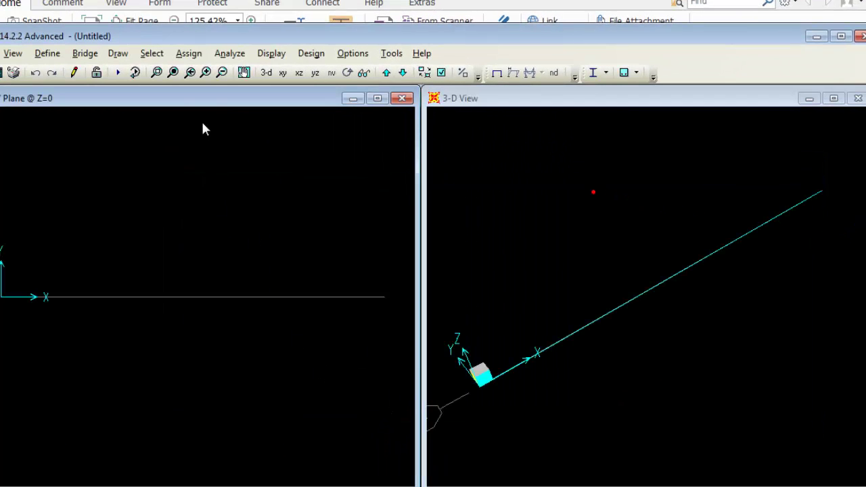
Step: Inspect the grid in the X-Y plan and 3-D views, check the PDF beam example, and return to SAP2000
{"action": "left_click", "coordinate": [244, 73]}
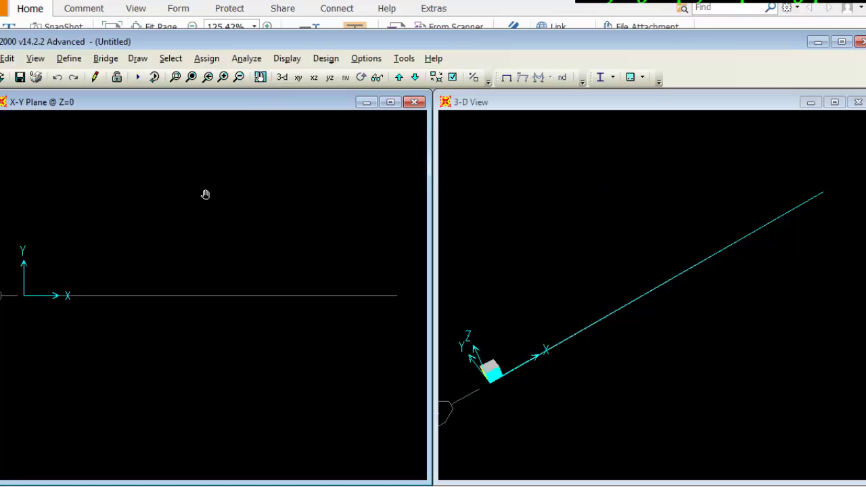
{"action": "left_click_drag", "start_coordinate": [206, 195], "coordinate": [237, 183]}
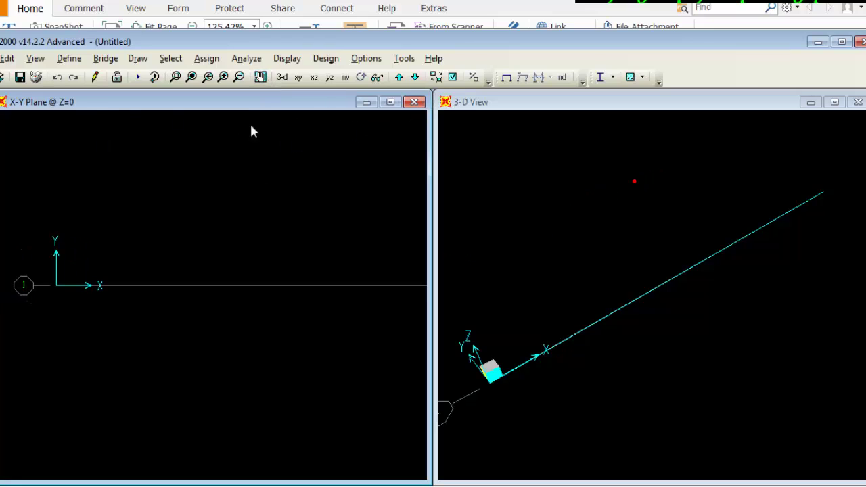
{"action": "left_click", "coordinate": [472, 102]}
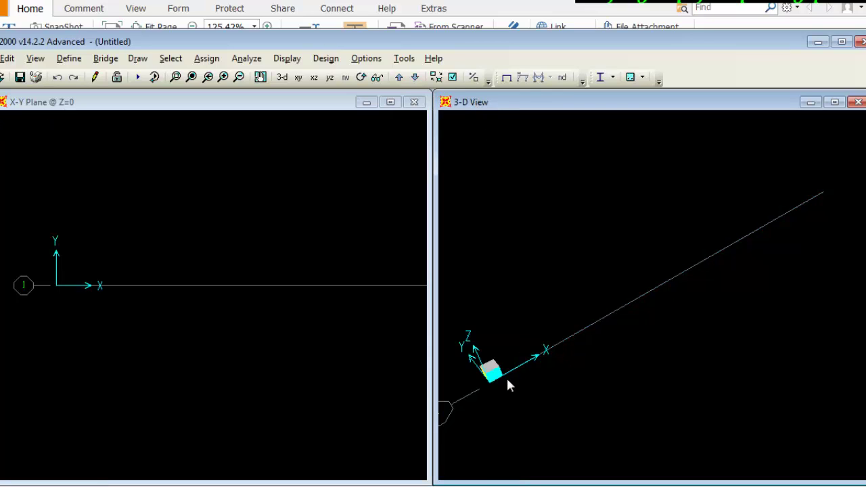
{"action": "key", "text": "super"}
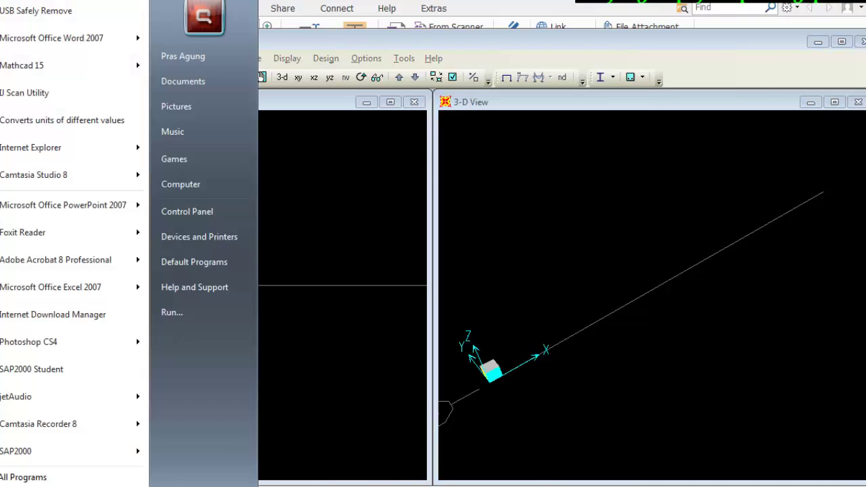
{"action": "key", "text": "alt+Tab"}
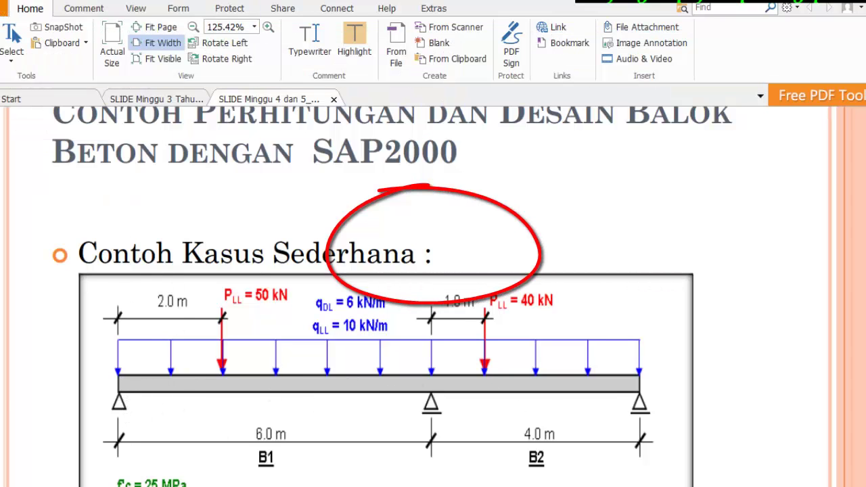
{"action": "key", "text": "super"}
{"action": "key", "text": "alt+Tab"}
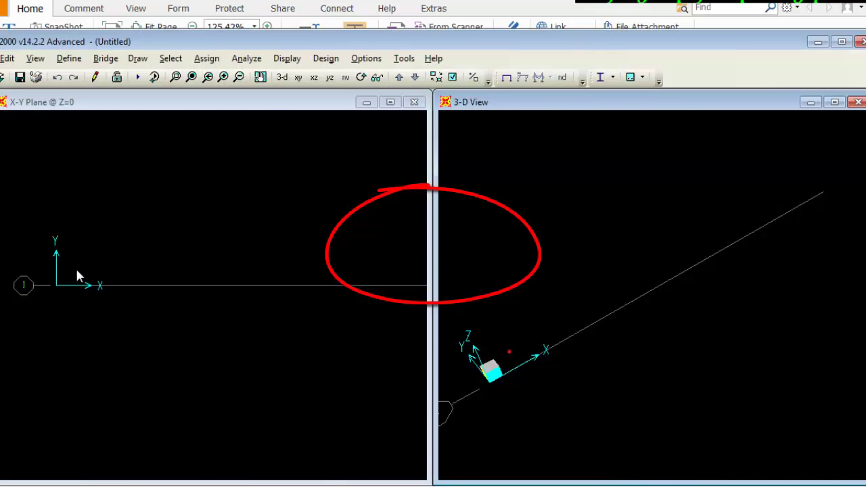
Step: Change the X-Y plan view to the X-Z plane at Y=0
{"action": "double_click", "coordinate": [87, 103]}
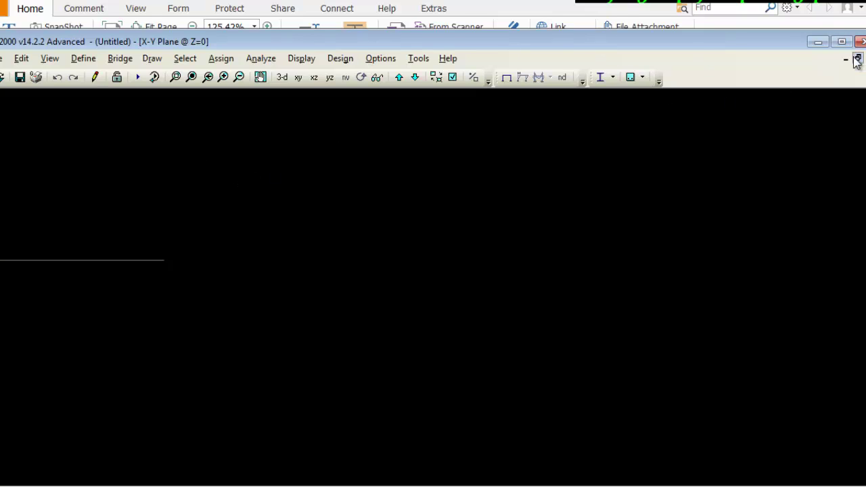
{"action": "key", "text": "ctrl+F5"}
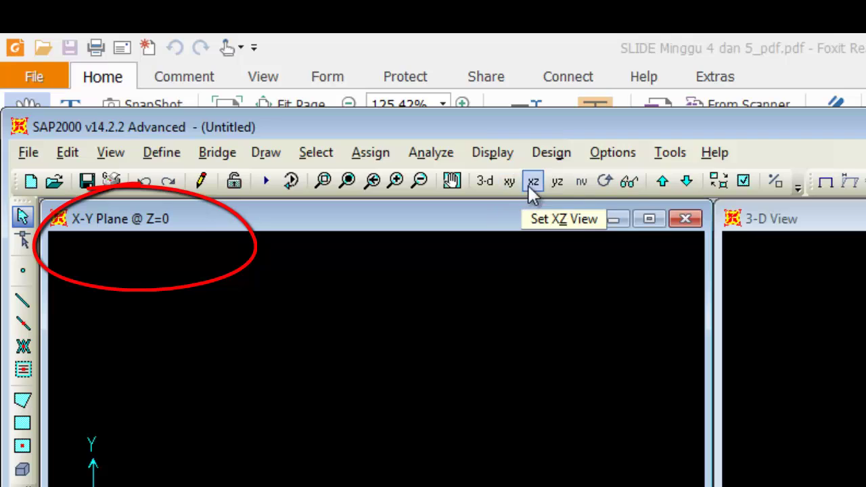
{"action": "left_click", "coordinate": [534, 182]}
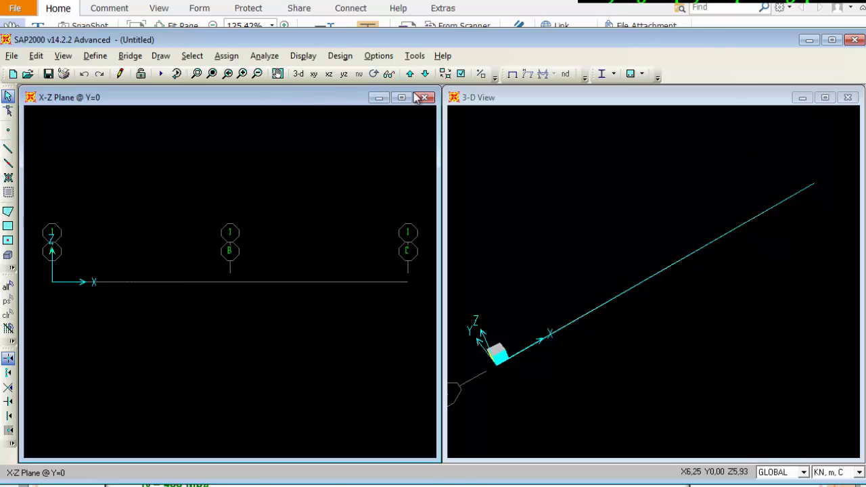
Step: Check the beam layout in the PDF example, return to SAP2000 and close the 3-D view so only the X-Z view remains
{"action": "left_click", "coordinate": [473, 98]}
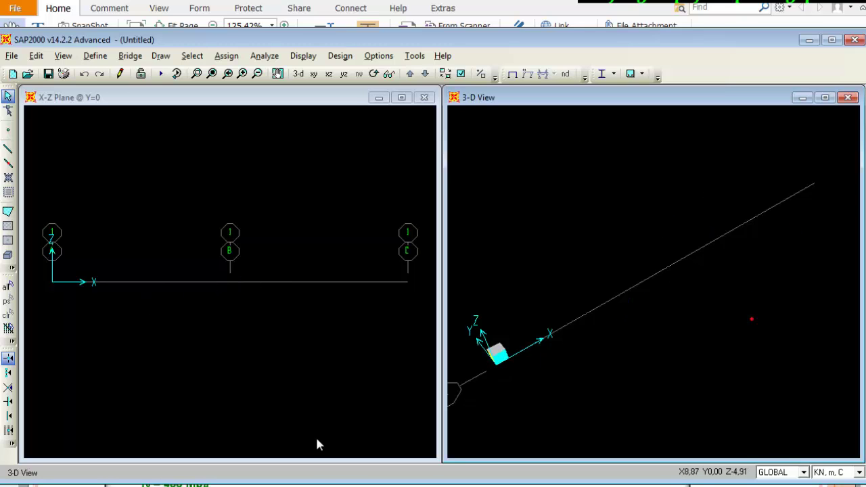
{"action": "key", "text": "super"}
{"action": "left_click", "coordinate": [312, 485]}
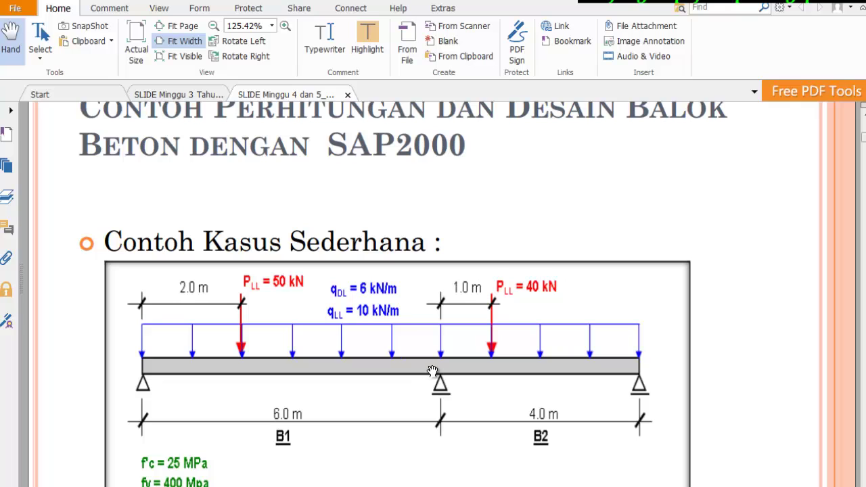
{"action": "key", "text": "super"}
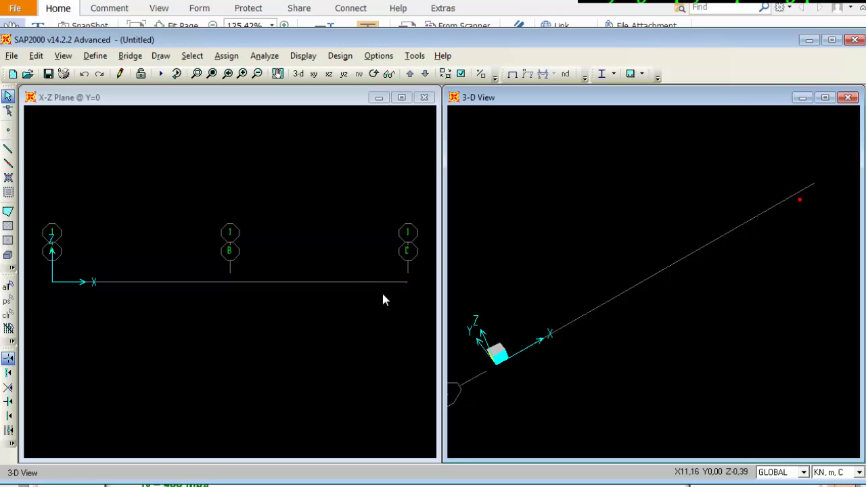
{"action": "left_click", "coordinate": [850, 99]}
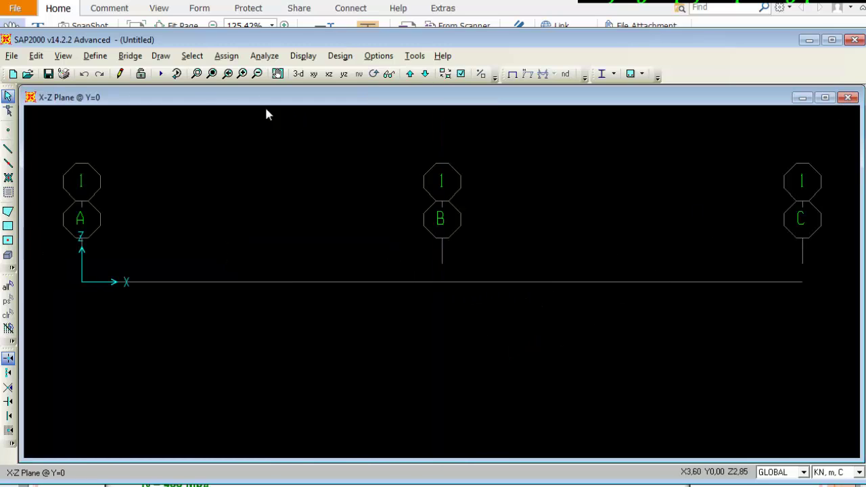
Step: Try zooming the X-Z view out and in, and restore a view showing grid lines A to C
{"action": "left_click", "coordinate": [257, 74]}
{"action": "left_click", "coordinate": [258, 73]}
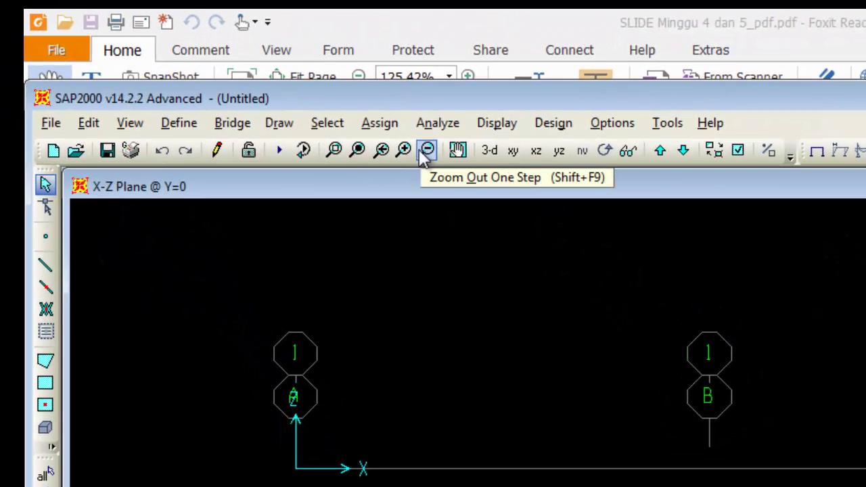
{"action": "left_click", "coordinate": [404, 150]}
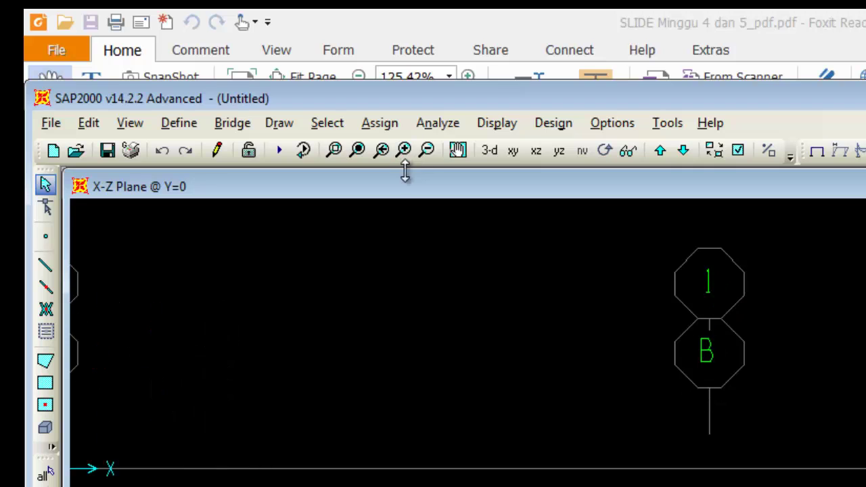
{"action": "left_click", "coordinate": [421, 151]}
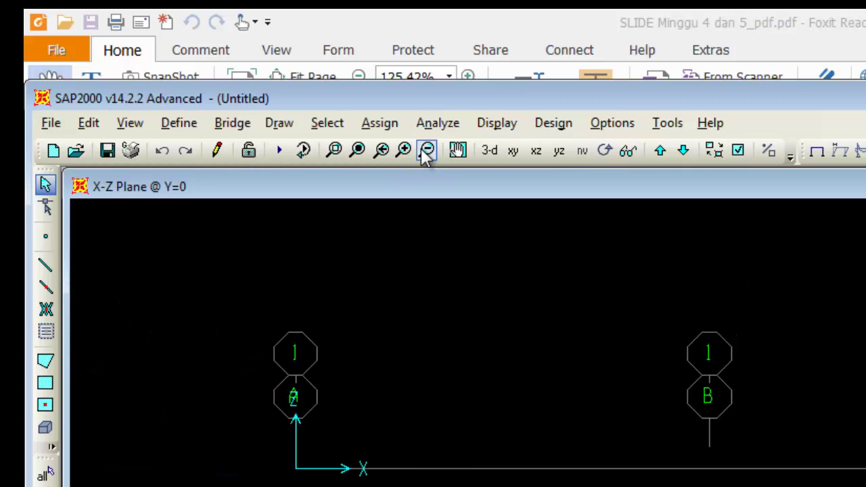
{"action": "left_click", "coordinate": [426, 149]}
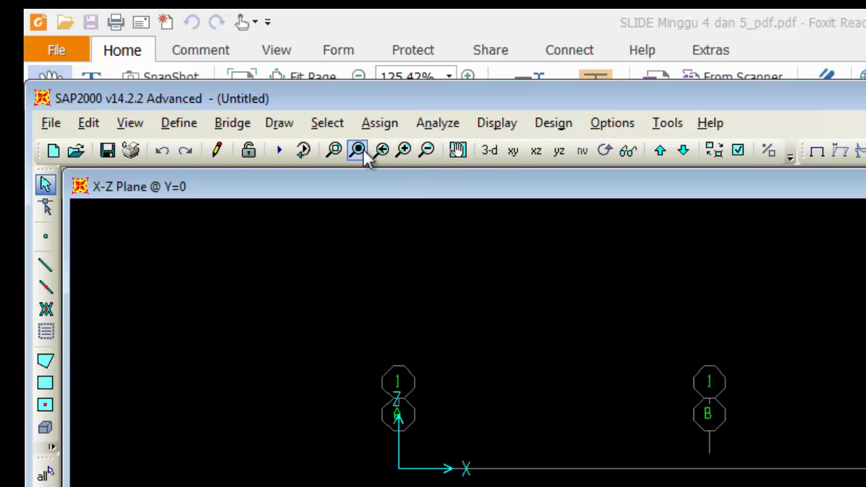
{"action": "left_click", "coordinate": [380, 151]}
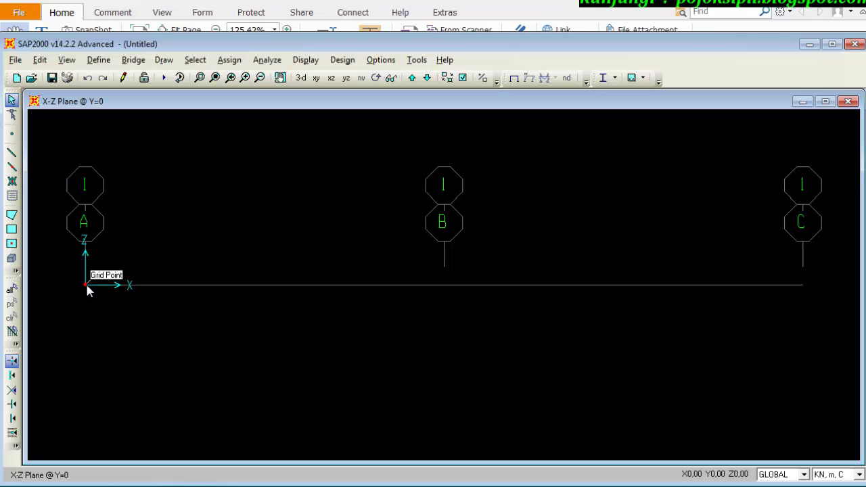
Step: Draw a straight frame with section FSEC1 and continuous moment releases along the X axis from grid line A to B
{"action": "left_click", "coordinate": [11, 154]}
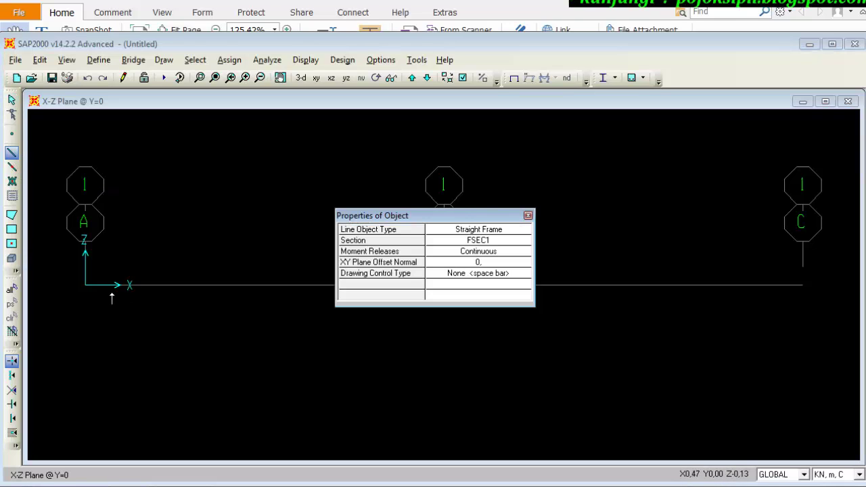
{"action": "left_click_drag", "start_coordinate": [224, 136], "coordinate": [224, 147]}
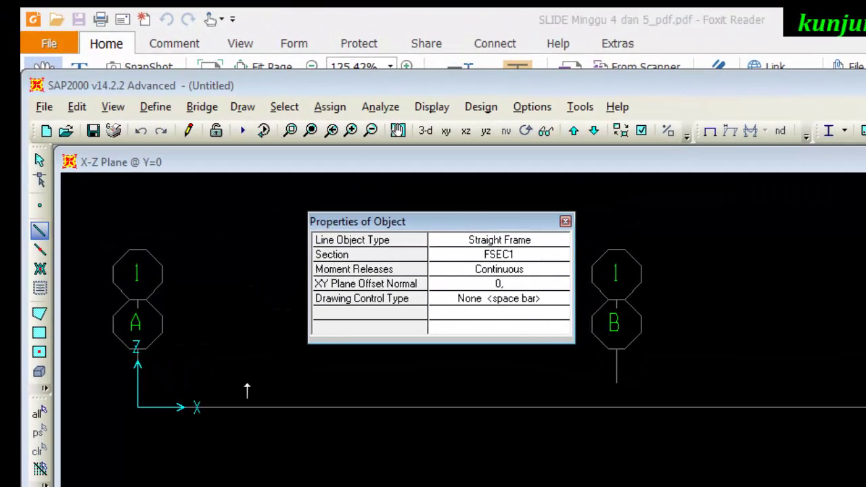
{"action": "left_click", "coordinate": [139, 407]}
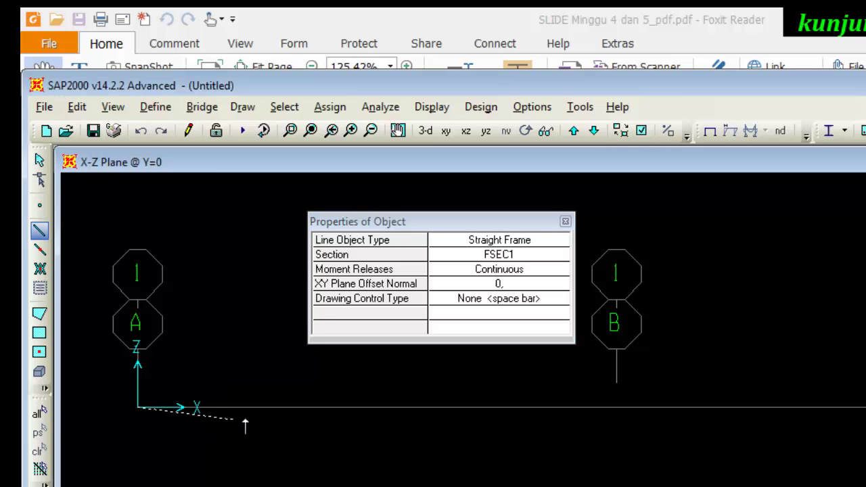
{"action": "left_click", "coordinate": [618, 408]}
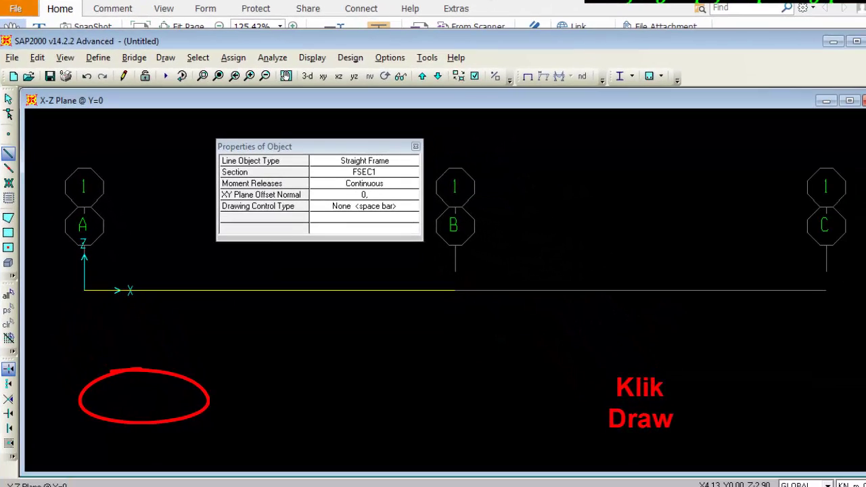
Step: Check the second span in the PDF beam example, return to SAP2000 and end the frame drawing
{"action": "key", "text": "super"}
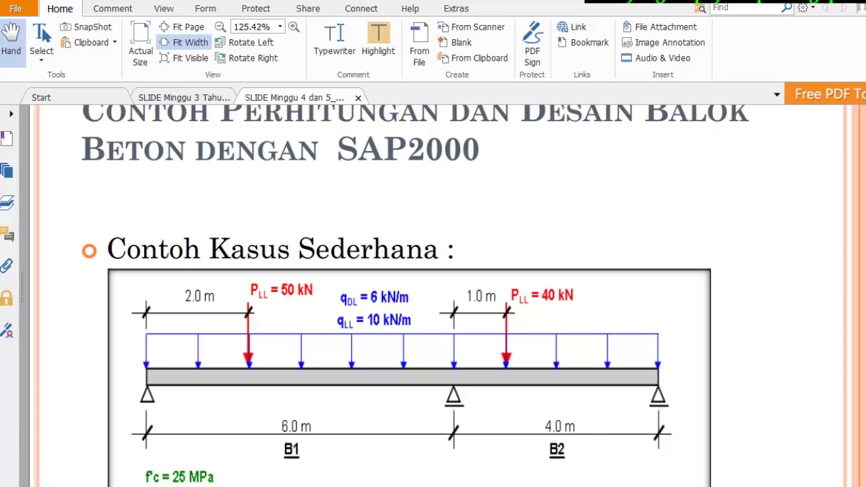
{"action": "key", "text": "super"}
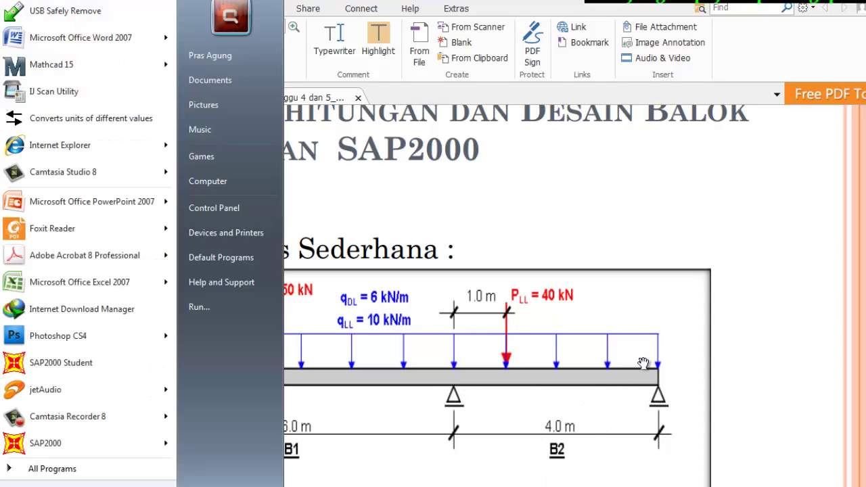
{"action": "key", "text": "alt+Tab"}
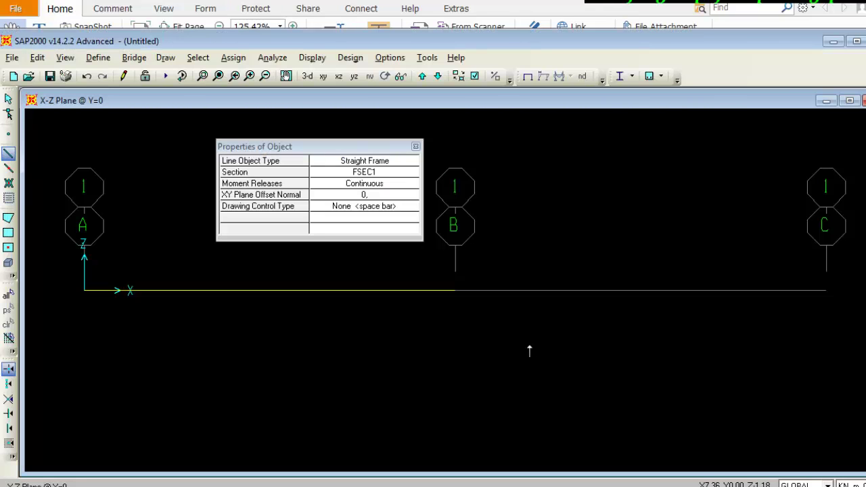
{"action": "left_click", "coordinate": [416, 146]}
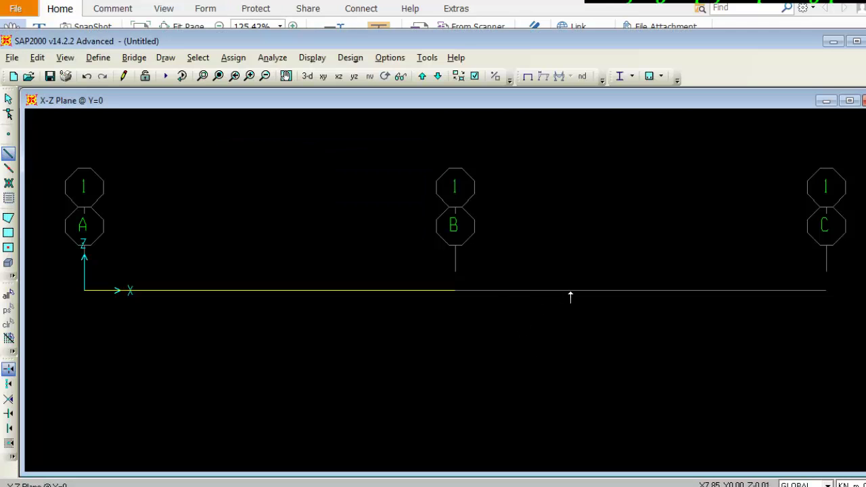
{"action": "key", "text": "Escape"}
Step: Open the GLOBAL grid system data and examine the X grid ordinates of lines A, B and C
{"action": "right_click", "coordinate": [592, 224]}
{"action": "right_click", "coordinate": [675, 181]}
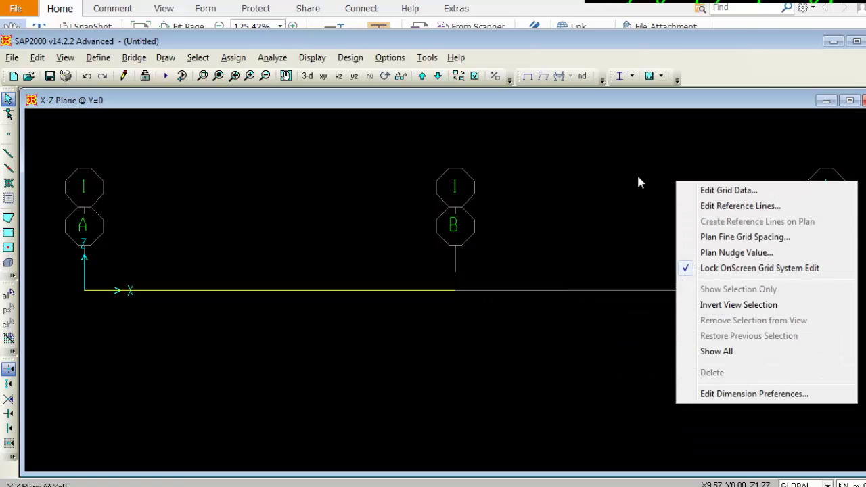
{"action": "right_click", "coordinate": [634, 175]}
{"action": "left_click", "coordinate": [676, 185]}
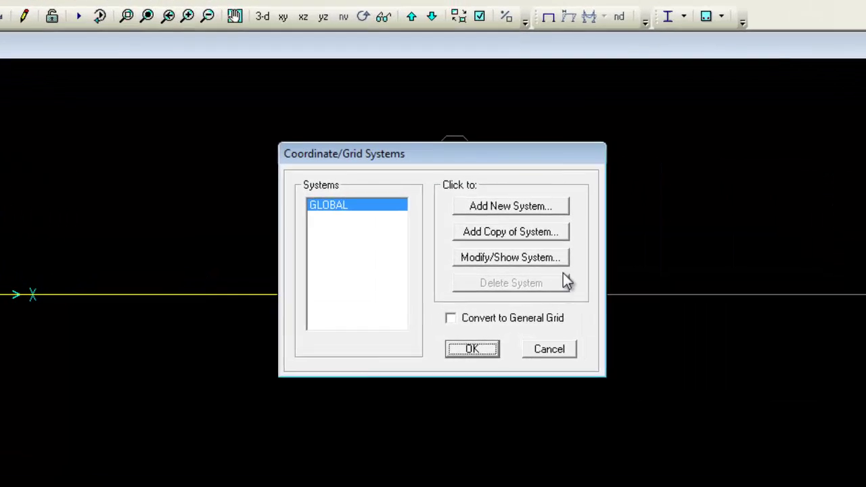
{"action": "left_click", "coordinate": [501, 252]}
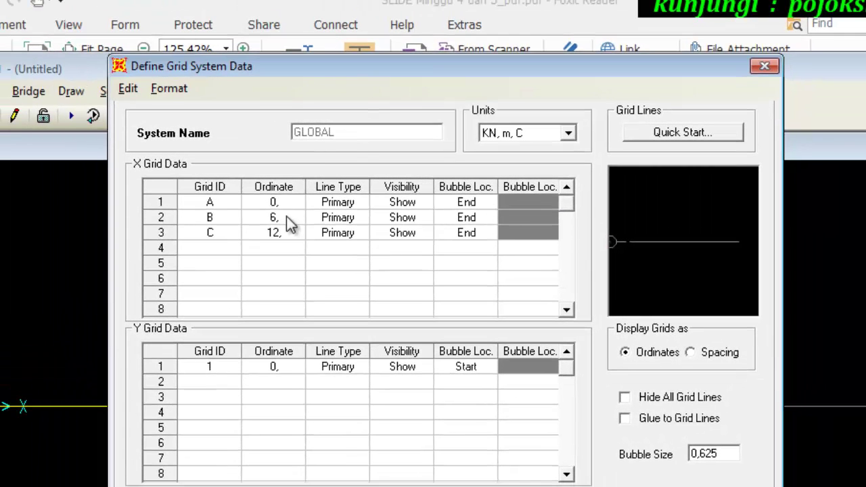
{"action": "left_click", "coordinate": [286, 235]}
Step: Compare the grid spacing with the beam span dimensions in the PDF example and return to SAP2000
{"action": "key", "text": "super"}
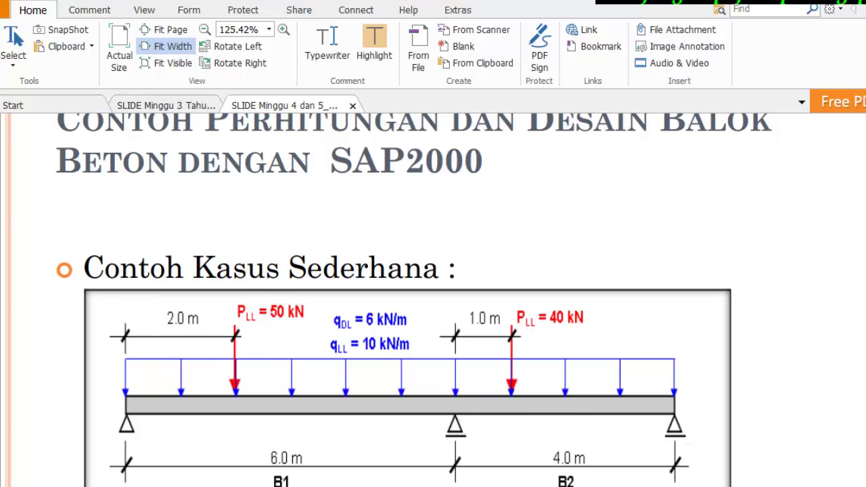
{"action": "key", "text": "super"}
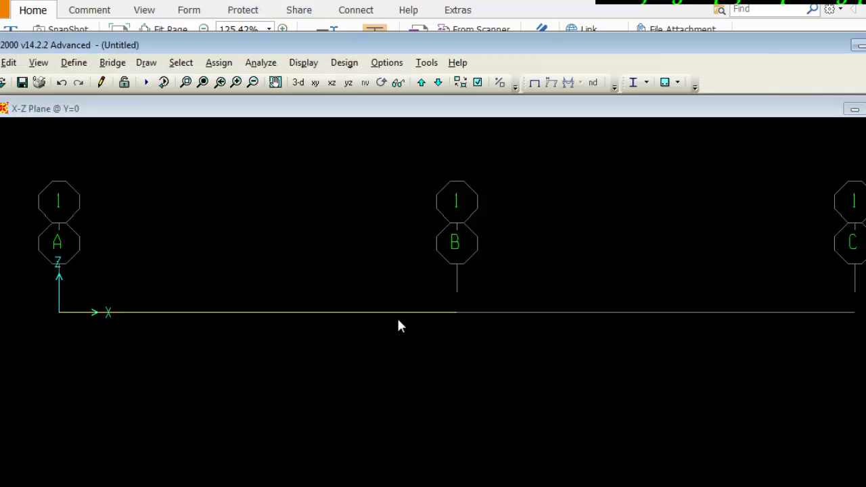
{"action": "key", "text": "super"}
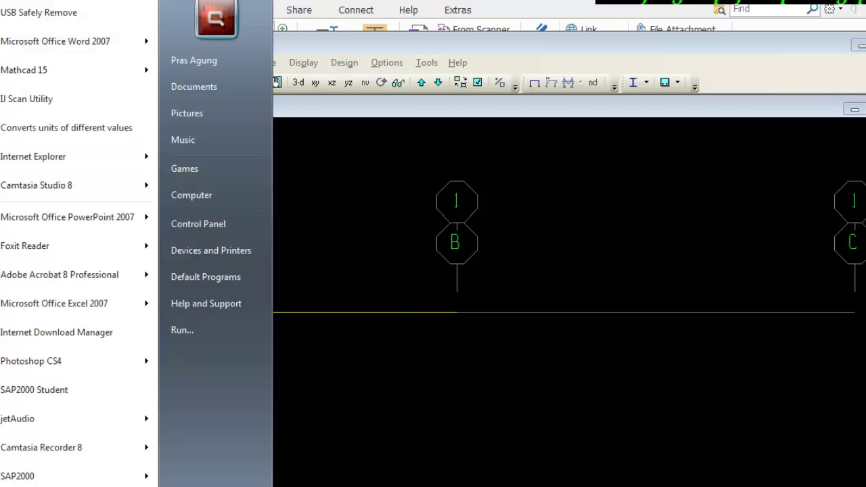
{"action": "key", "text": "super"}
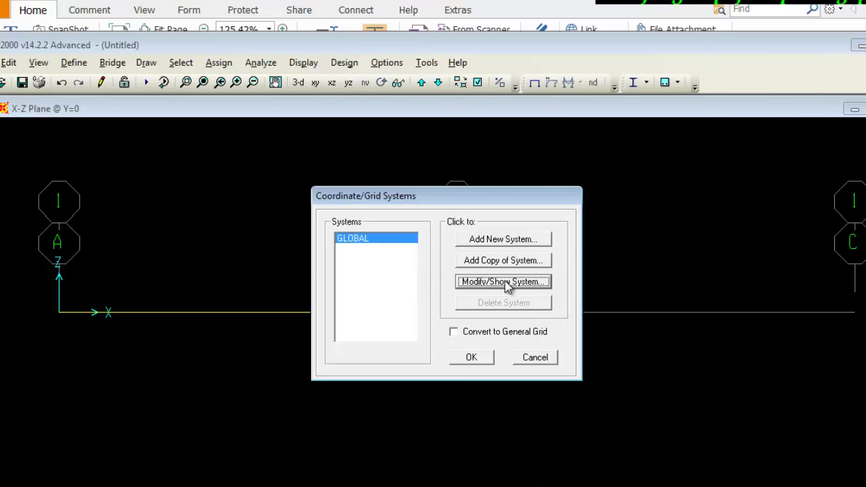
Step: Set the X ordinate of grid line C to 10 m in the GLOBAL grid system and apply the change
{"action": "left_click", "coordinate": [506, 283]}
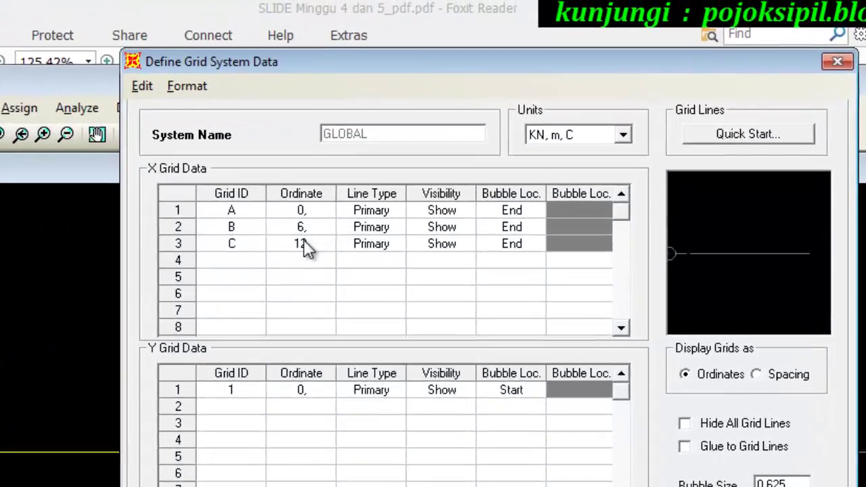
{"action": "double_click", "coordinate": [304, 242]}
{"action": "type", "text": "1"}
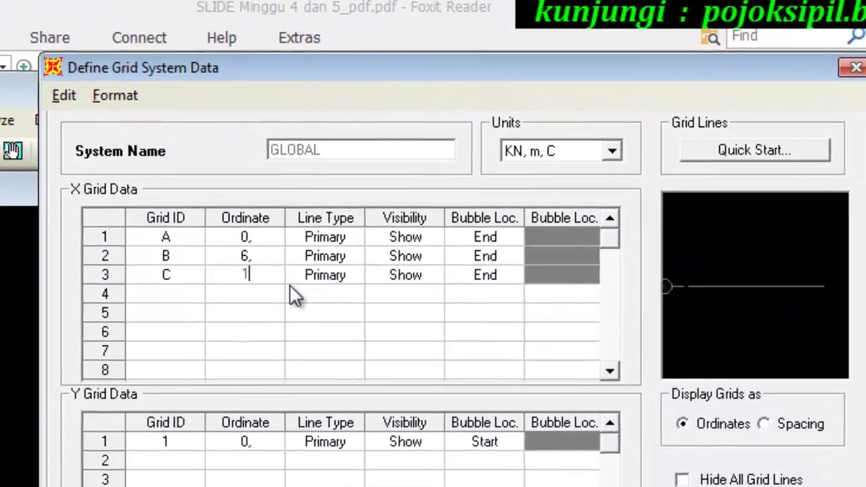
{"action": "type", "text": "0"}
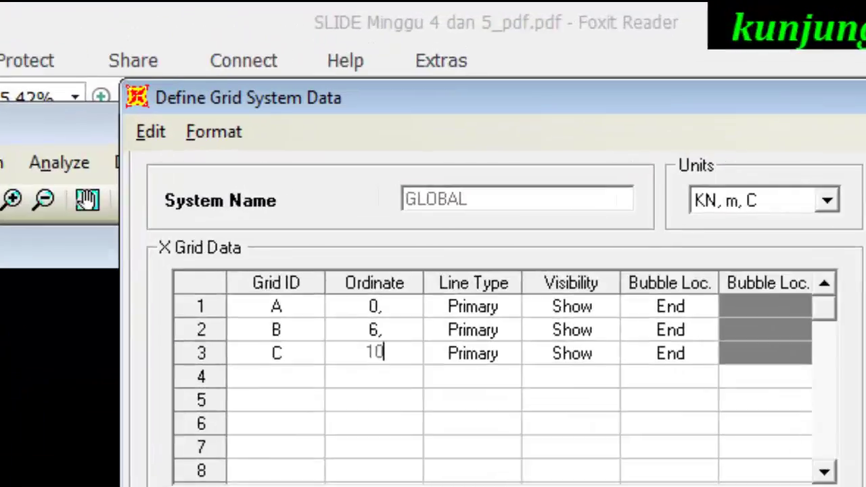
{"action": "key", "text": "Return"}
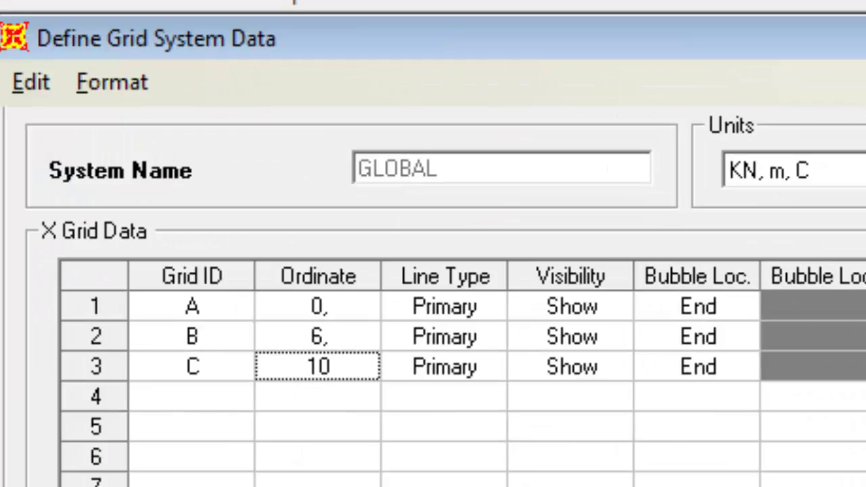
{"action": "key", "text": "Return"}
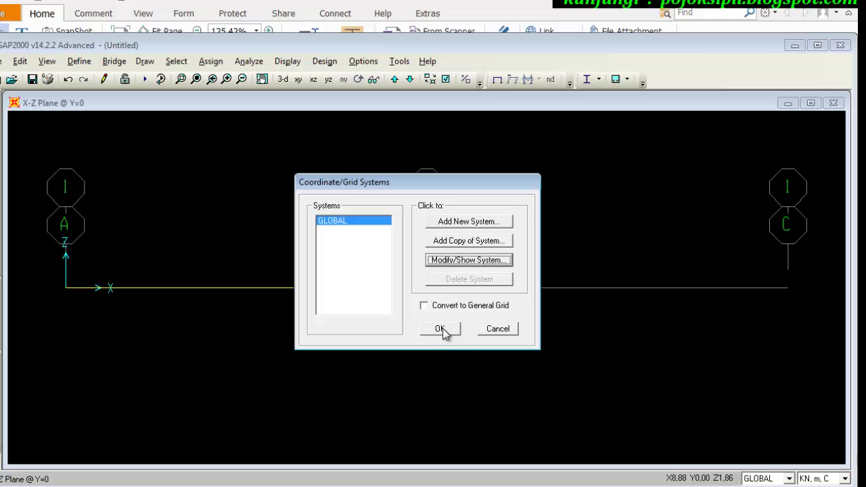
{"action": "left_click", "coordinate": [440, 484]}
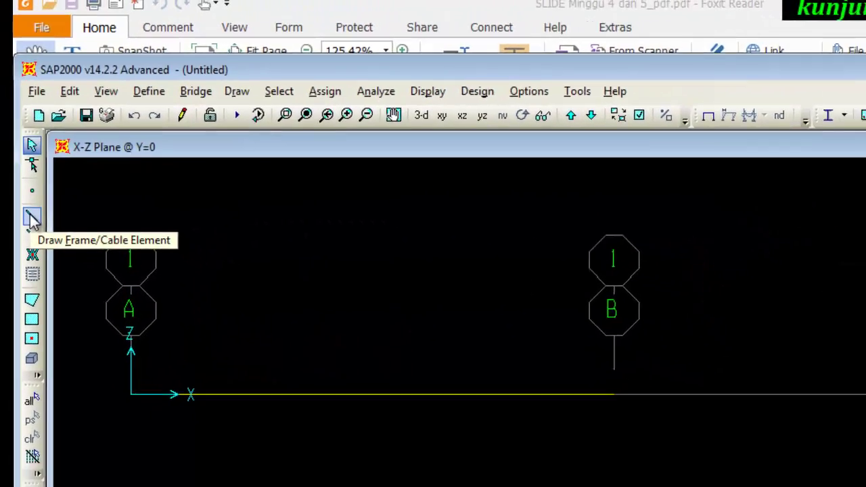
Step: Draw a straight frame with section FSEC1 and continuous moment releases along the X axis from grid line B to C
{"action": "left_click", "coordinate": [31, 218]}
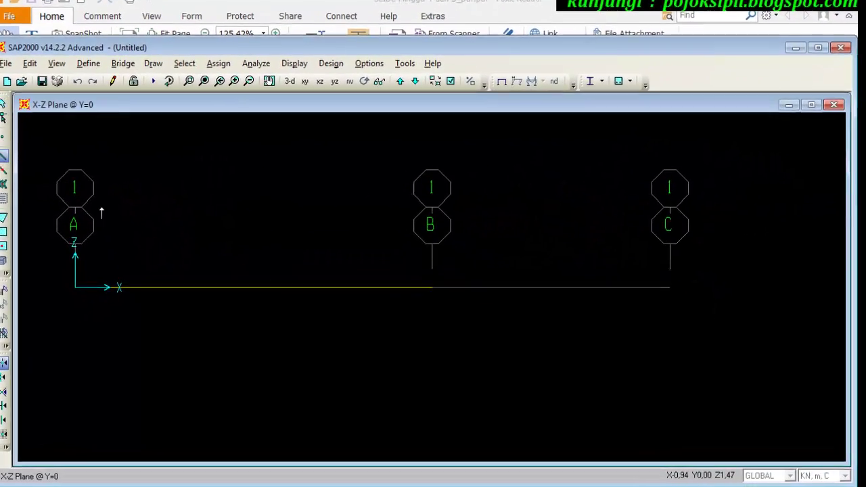
{"action": "left_click", "coordinate": [429, 287]}
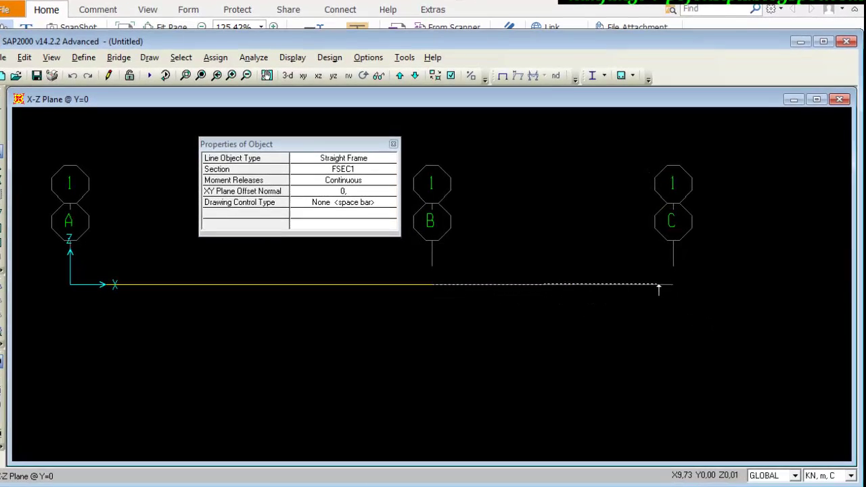
{"action": "left_click", "coordinate": [670, 287]}
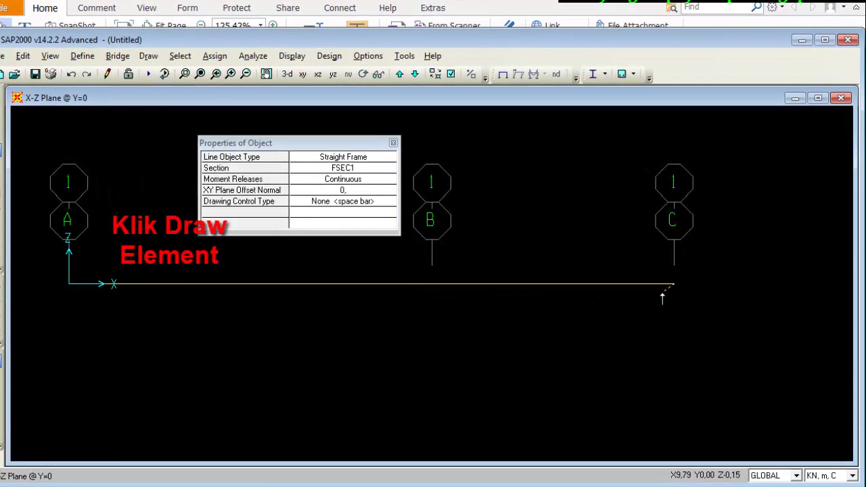
{"action": "left_click", "coordinate": [393, 143]}
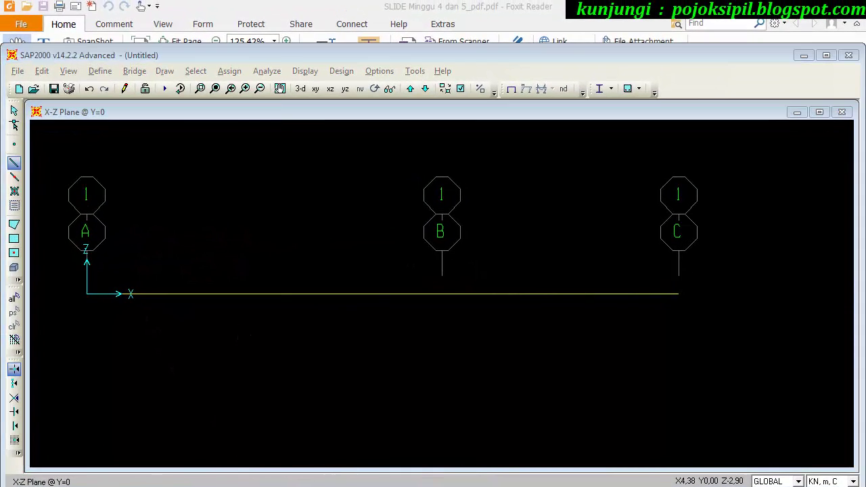
Step: Check the beam's supports in the PDF example, return to SAP2000 and leave frame drawing mode
{"action": "key", "text": "alt+Tab"}
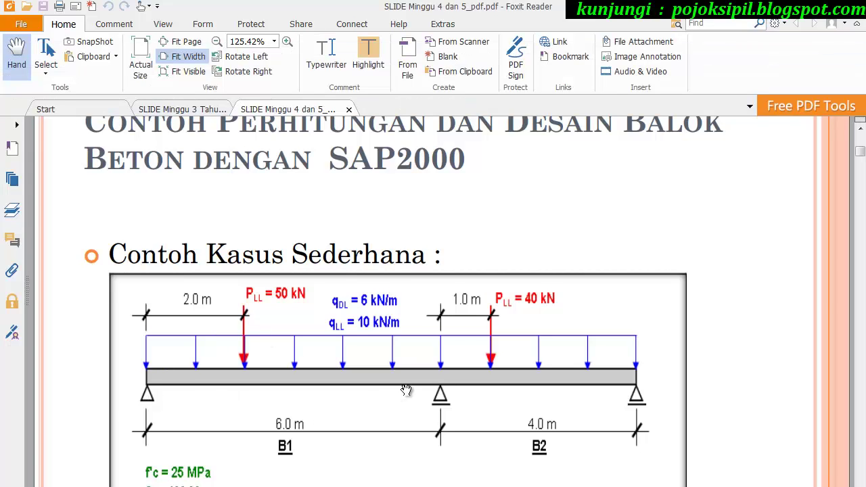
{"action": "key", "text": "super"}
{"action": "key", "text": "alt+Tab"}
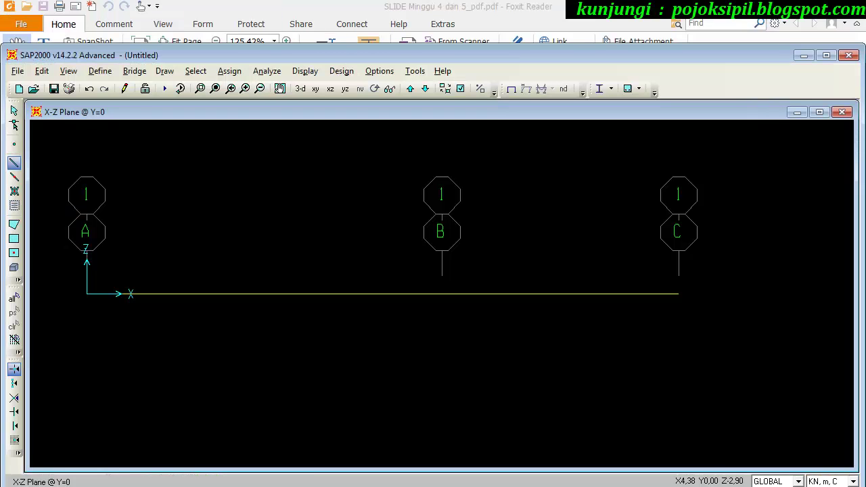
{"action": "key", "text": "Escape"}
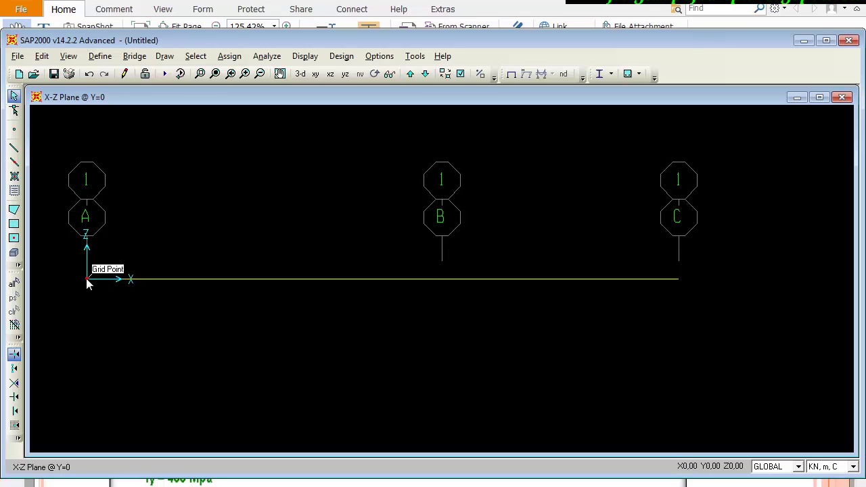
Step: Assign a pinned restraint, fixing translations 1, 2 and 3, to the beam joint at grid line A
{"action": "left_click", "coordinate": [87, 280]}
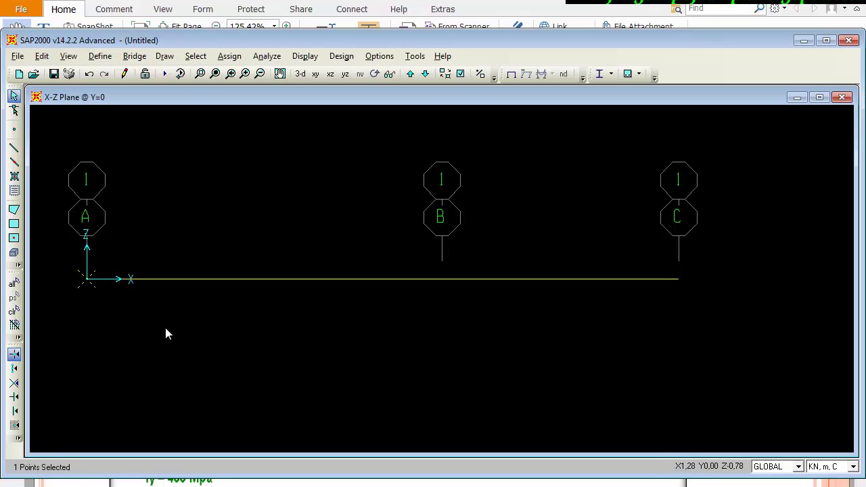
{"action": "left_click", "coordinate": [229, 57]}
{"action": "mouse_move", "coordinate": [240, 75]}
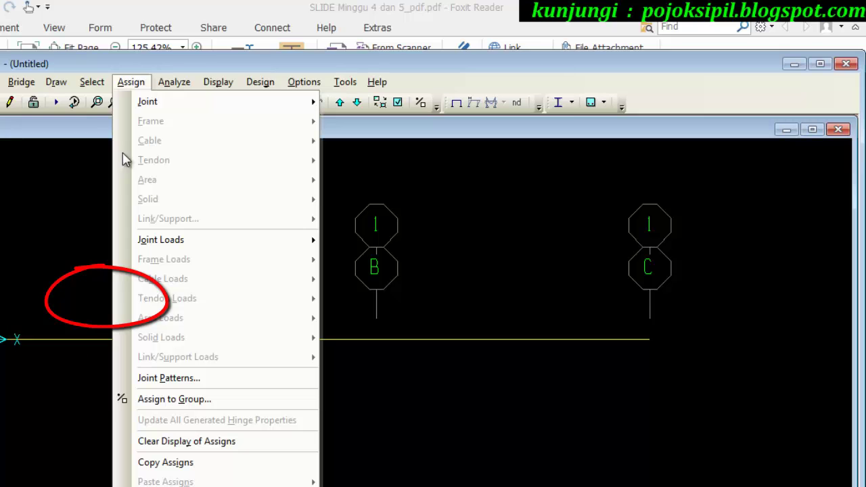
{"action": "mouse_move", "coordinate": [271, 102]}
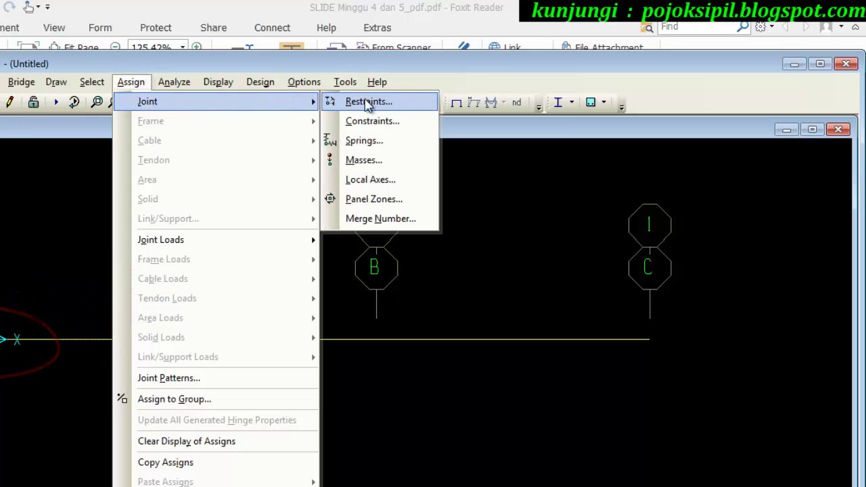
{"action": "left_click", "coordinate": [320, 120]}
{"action": "left_click", "coordinate": [131, 82]}
{"action": "mouse_move", "coordinate": [144, 105]}
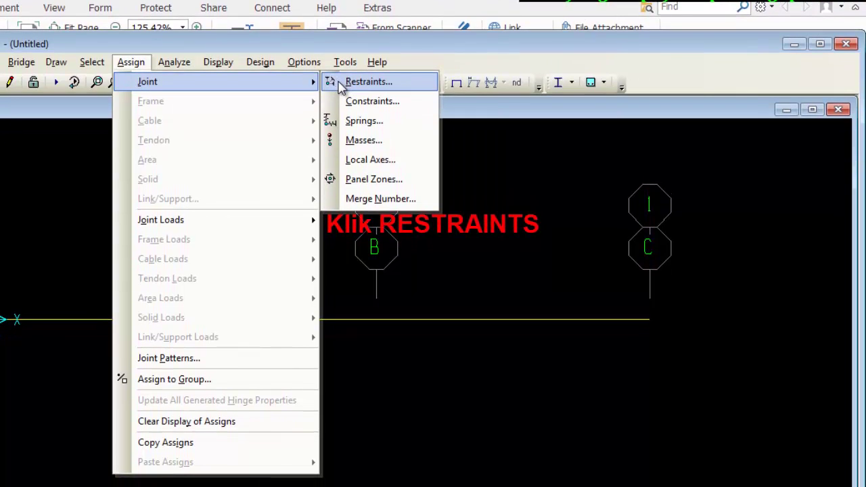
{"action": "left_click", "coordinate": [341, 86]}
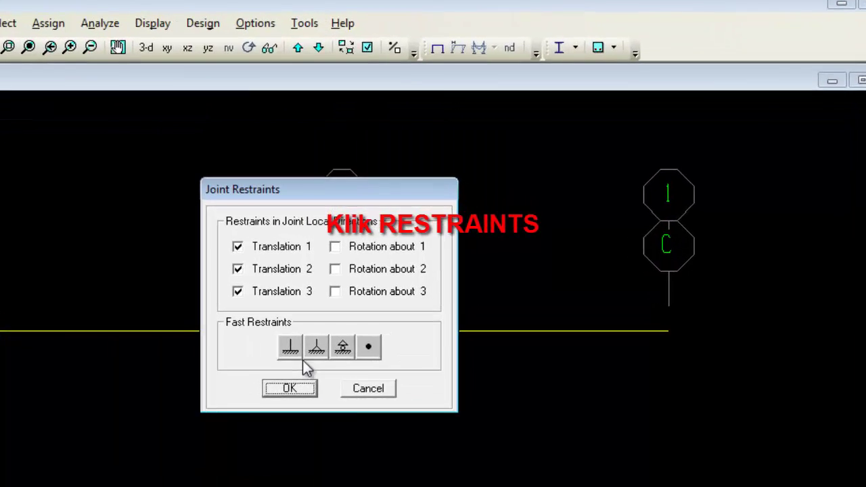
{"action": "left_click", "coordinate": [317, 349]}
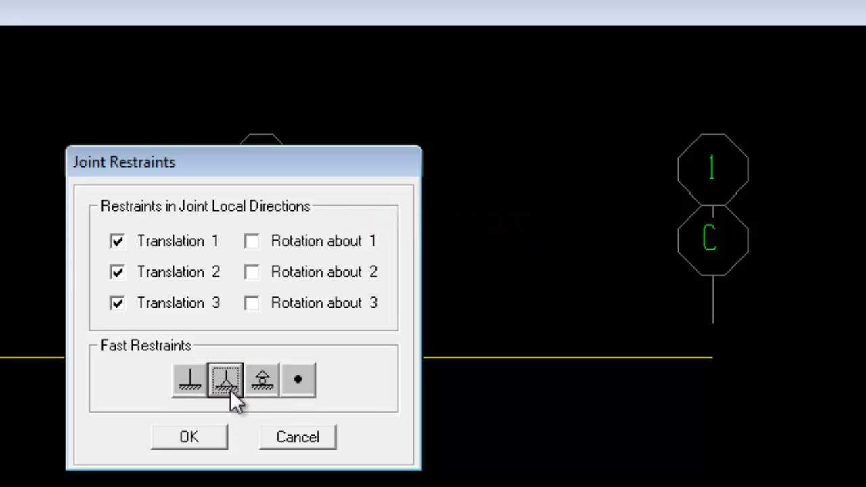
{"action": "left_click", "coordinate": [212, 435]}
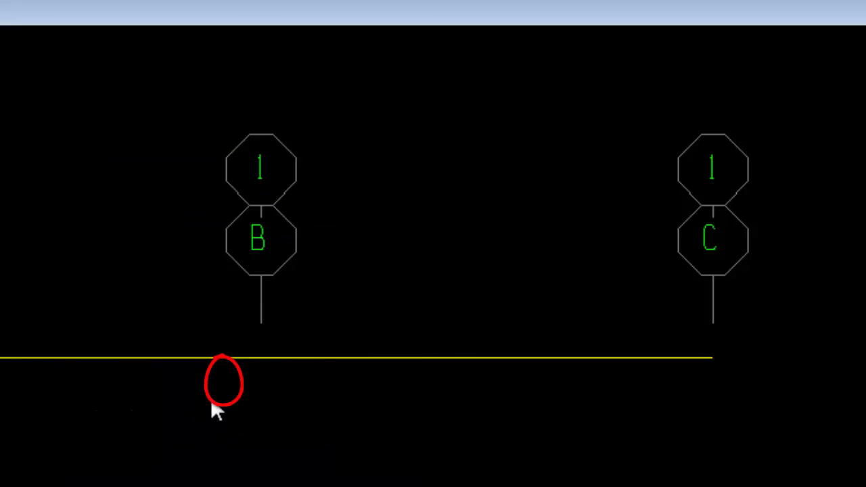
Step: Assign a roller restraint, fixing only translation 3, to the beam joint at grid line B
{"action": "left_click", "coordinate": [261, 357]}
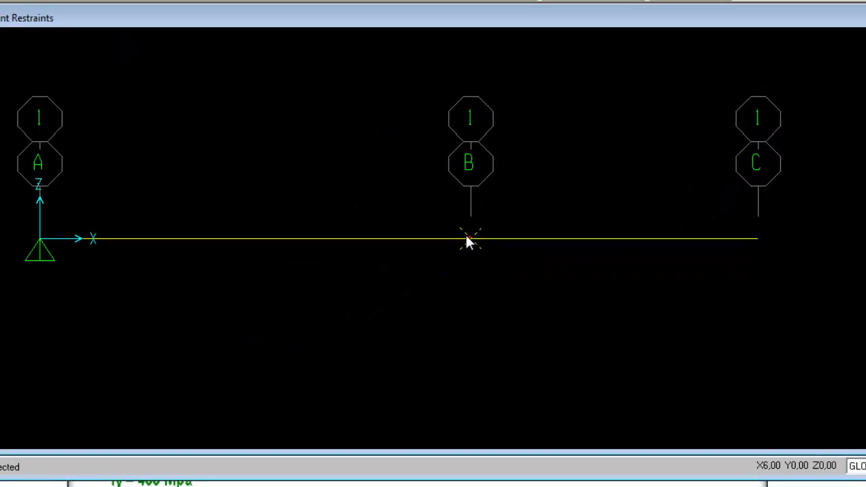
{"action": "left_click", "coordinate": [469, 239]}
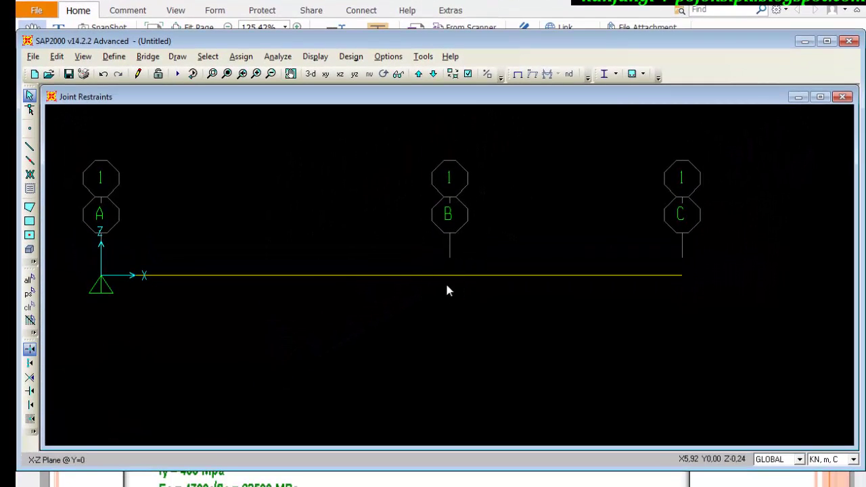
{"action": "left_click", "coordinate": [448, 274]}
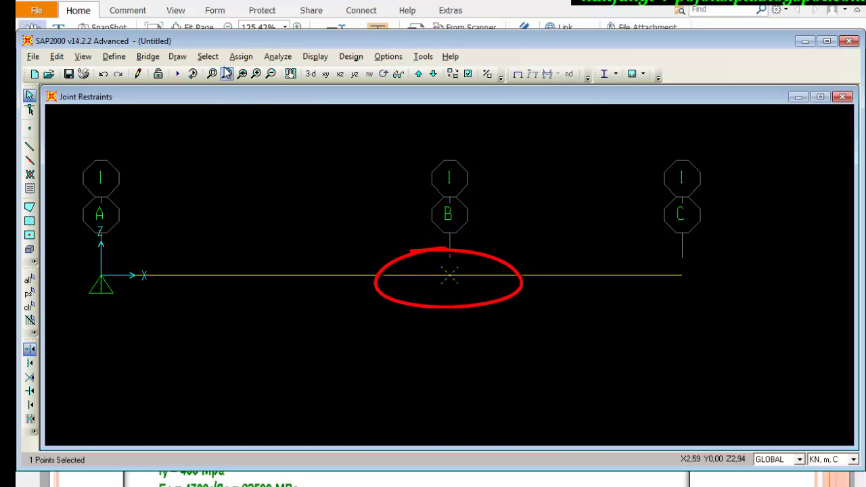
{"action": "left_click", "coordinate": [241, 56]}
{"action": "mouse_move", "coordinate": [250, 73]}
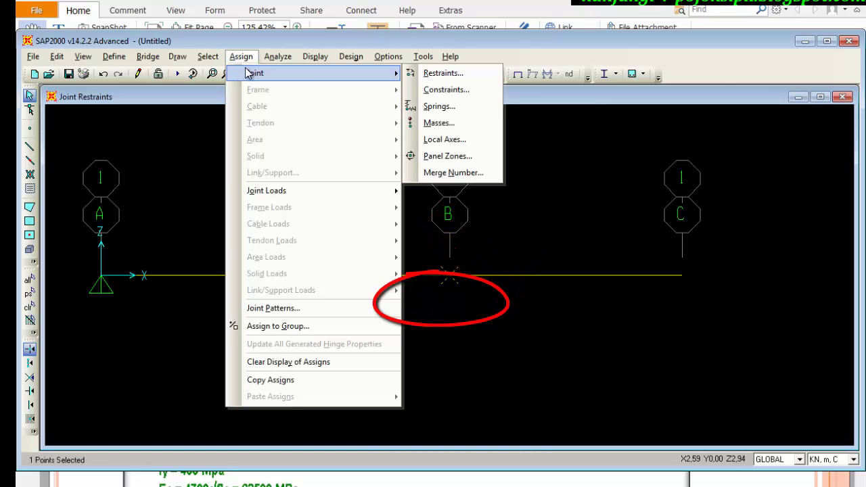
{"action": "left_click", "coordinate": [444, 73]}
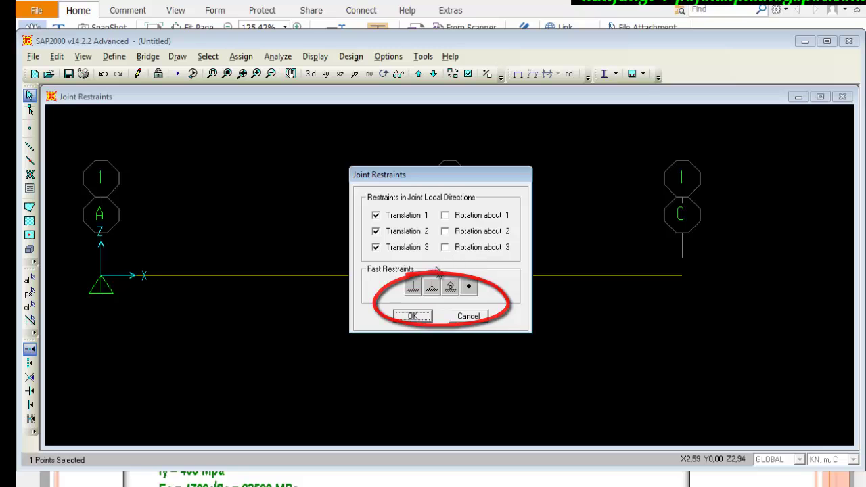
{"action": "left_click", "coordinate": [451, 287]}
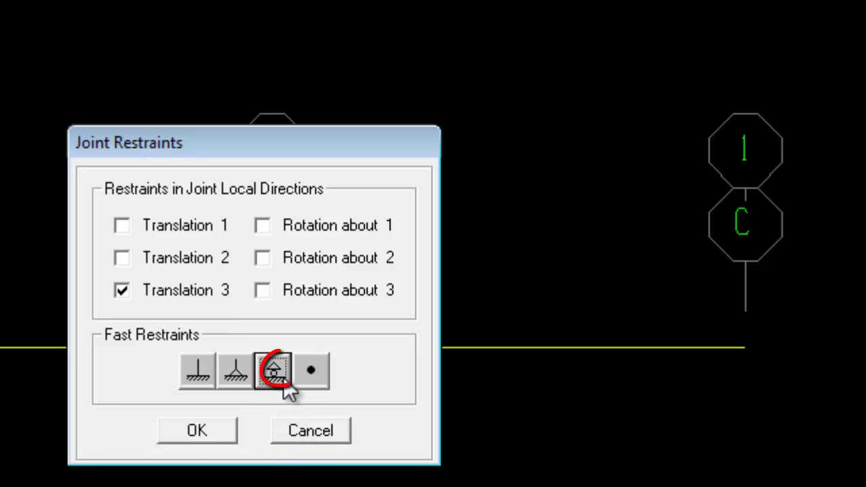
{"action": "left_click", "coordinate": [204, 433]}
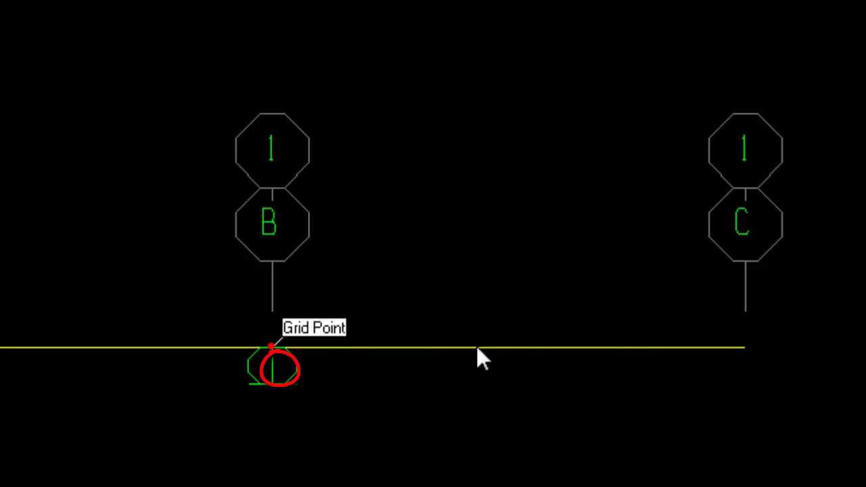
Step: Assign a roller restraint, fixing only translation 3, to the beam joint at grid line C
{"action": "left_click", "coordinate": [745, 348]}
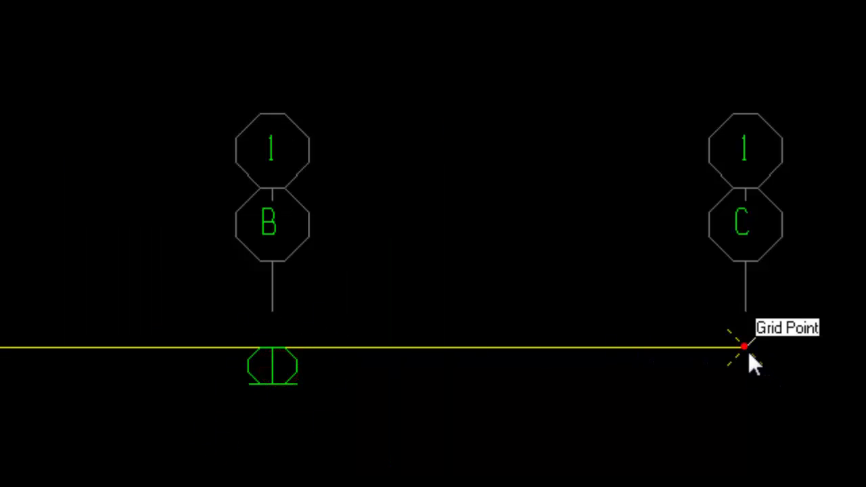
{"action": "left_click", "coordinate": [218, 67]}
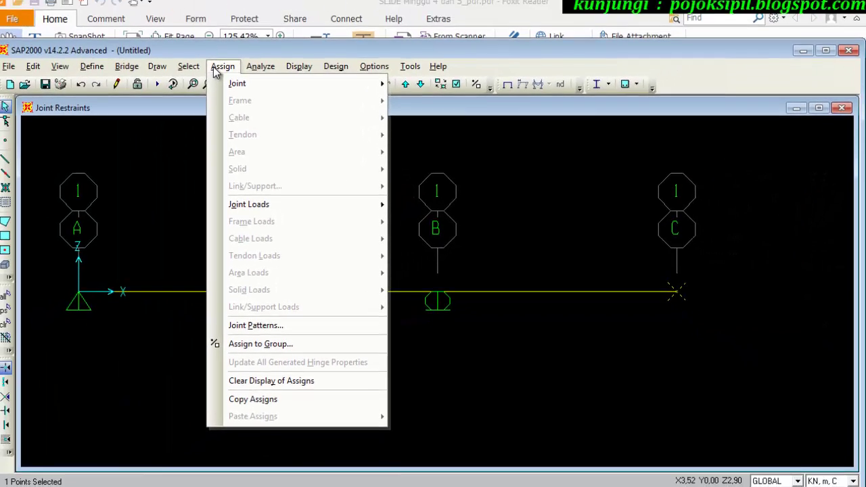
{"action": "mouse_move", "coordinate": [222, 83]}
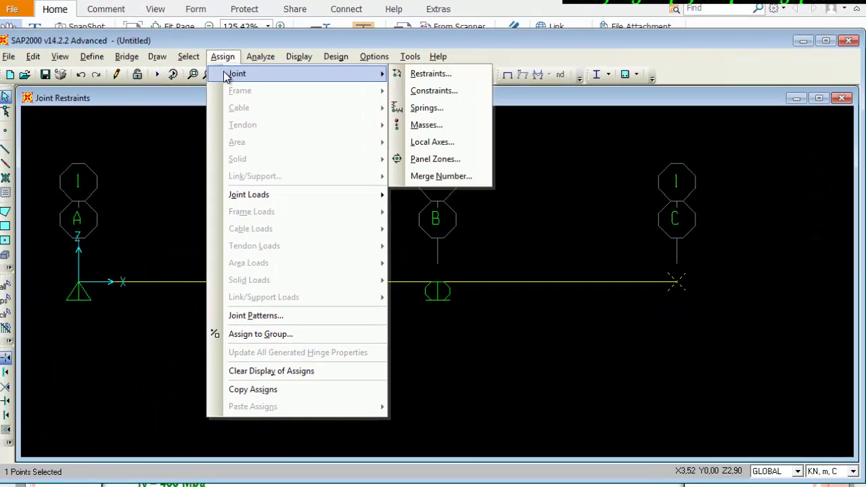
{"action": "left_click", "coordinate": [412, 74]}
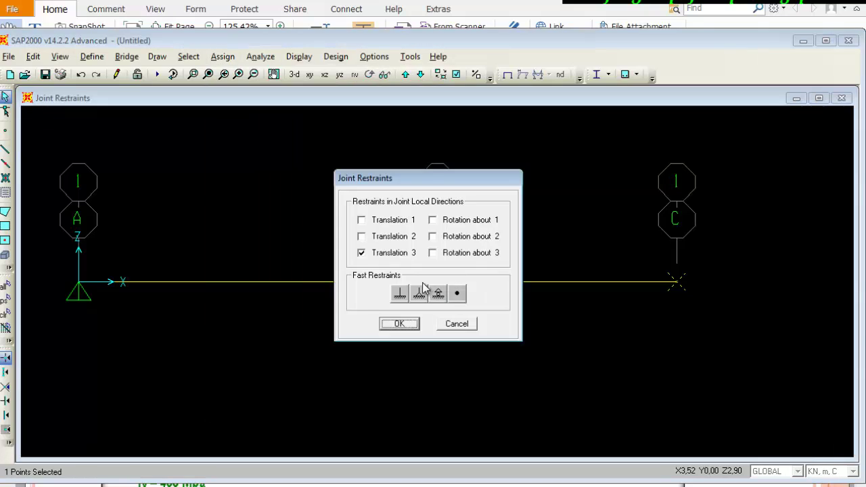
{"action": "left_click", "coordinate": [438, 293]}
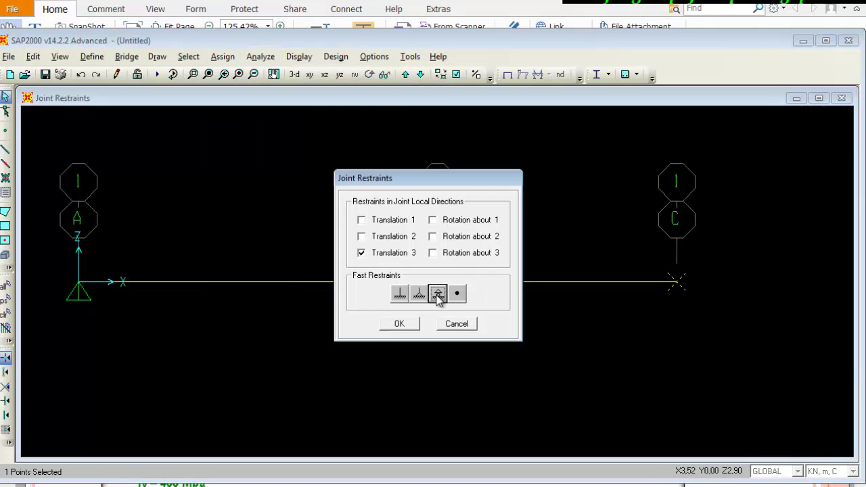
{"action": "left_click", "coordinate": [401, 324]}
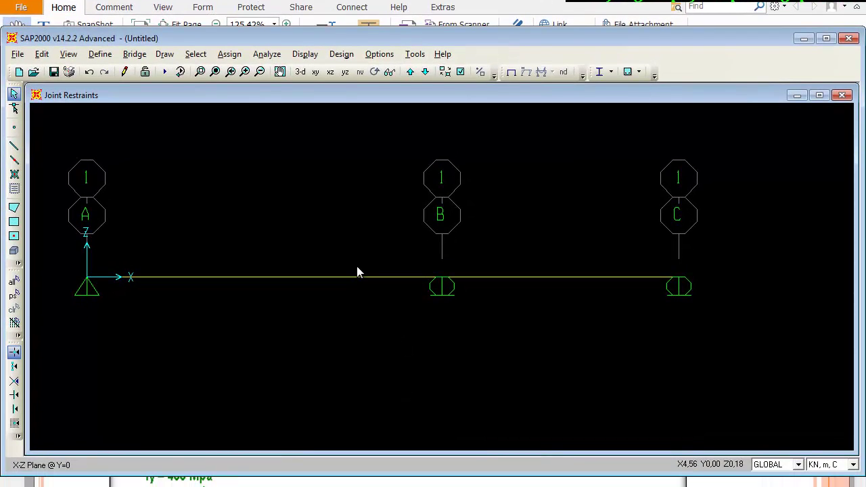
Step: Check the beam's loads and supports in the PDF example, then return to SAP2000
{"action": "key", "text": "super"}
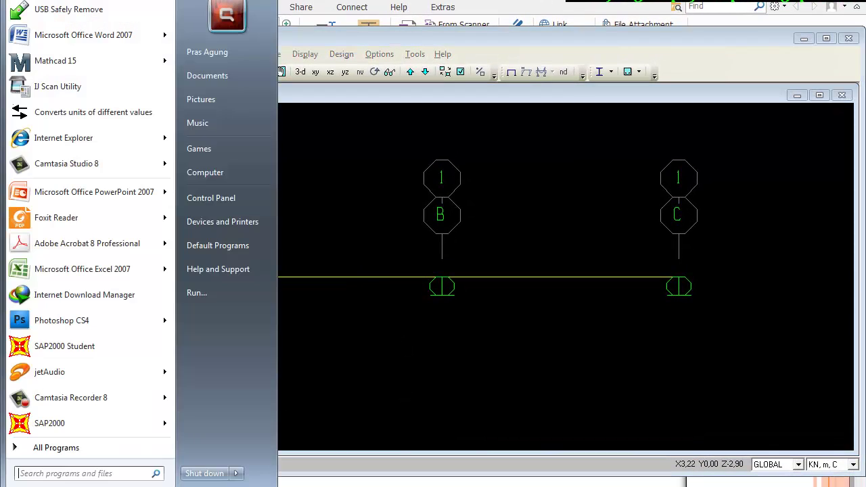
{"action": "key", "text": "alt+Tab"}
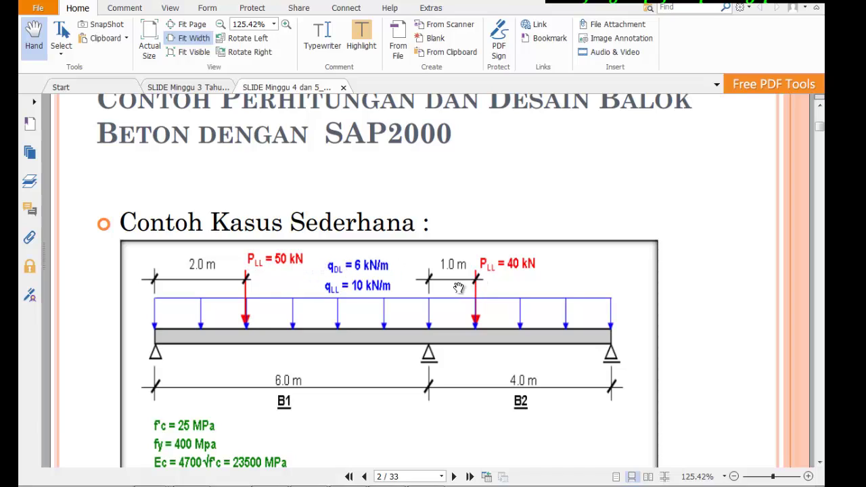
{"action": "key", "text": "super"}
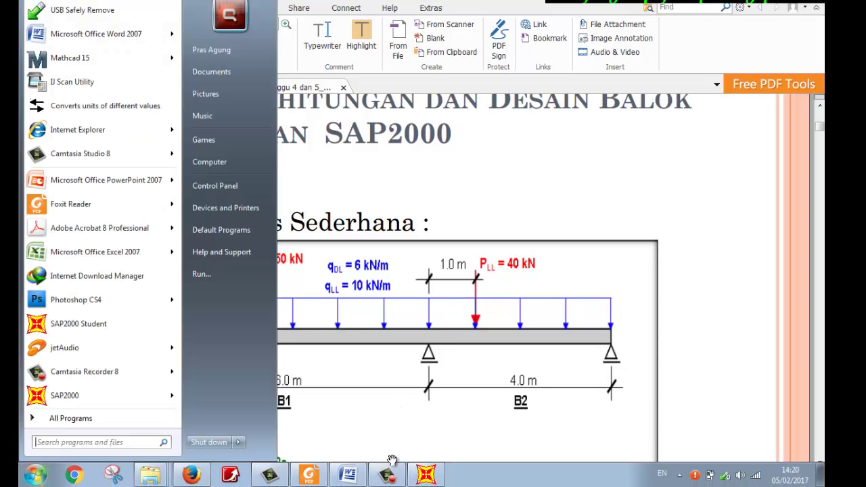
{"action": "left_click", "coordinate": [425, 474]}
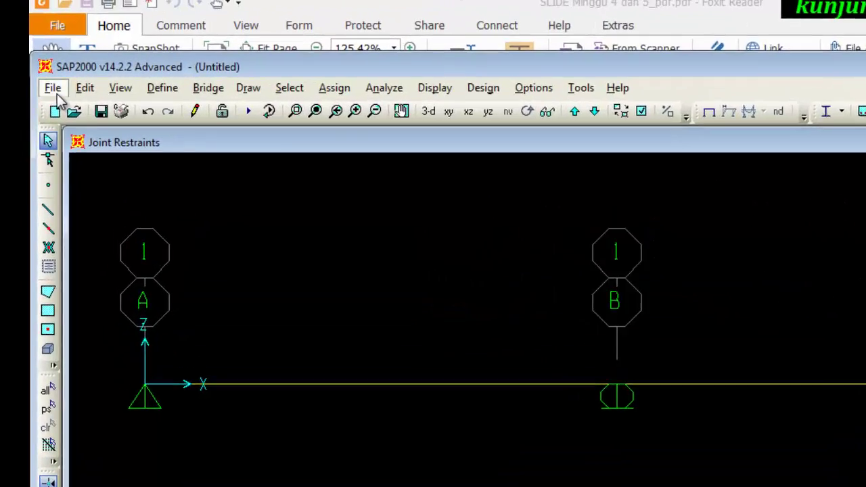
Step: Start saving the model, create a folder named Belajar SAP2000 on the PROYEK (H:) drive and open it
{"action": "left_click", "coordinate": [54, 90]}
{"action": "left_click", "coordinate": [115, 177]}
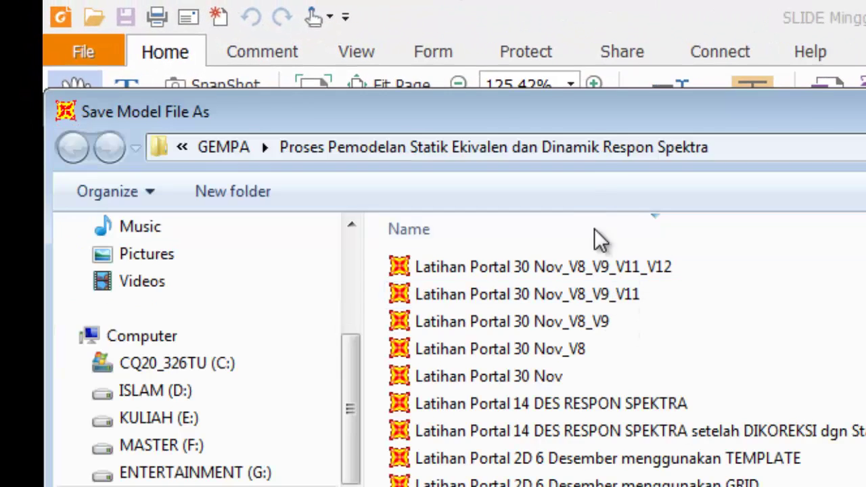
{"action": "left_click_drag", "start_coordinate": [588, 124], "coordinate": [865, 138]}
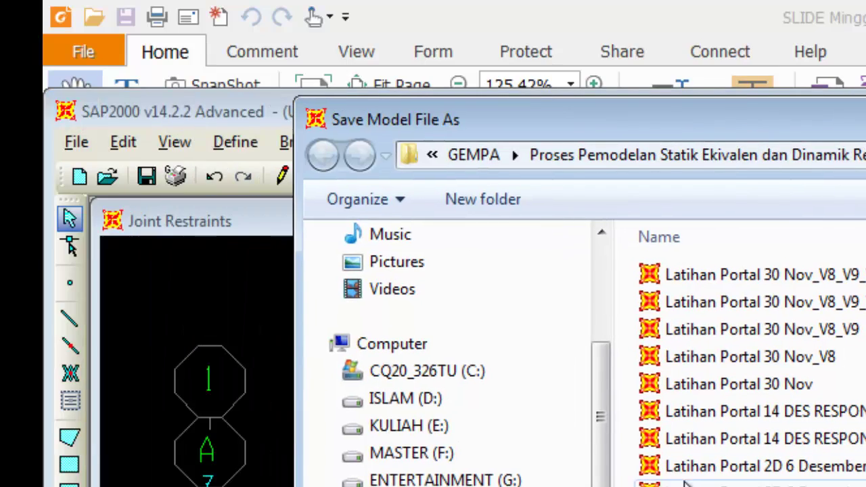
{"action": "left_click", "coordinate": [389, 486]}
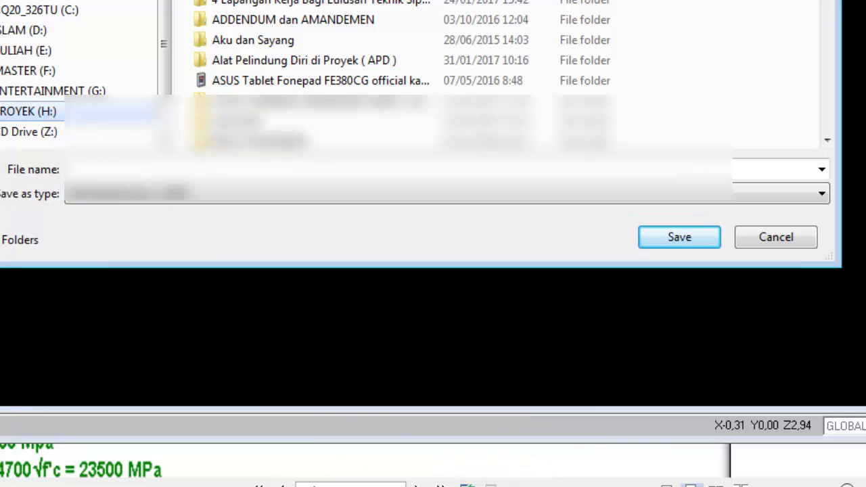
{"action": "left_click", "coordinate": [208, 170]}
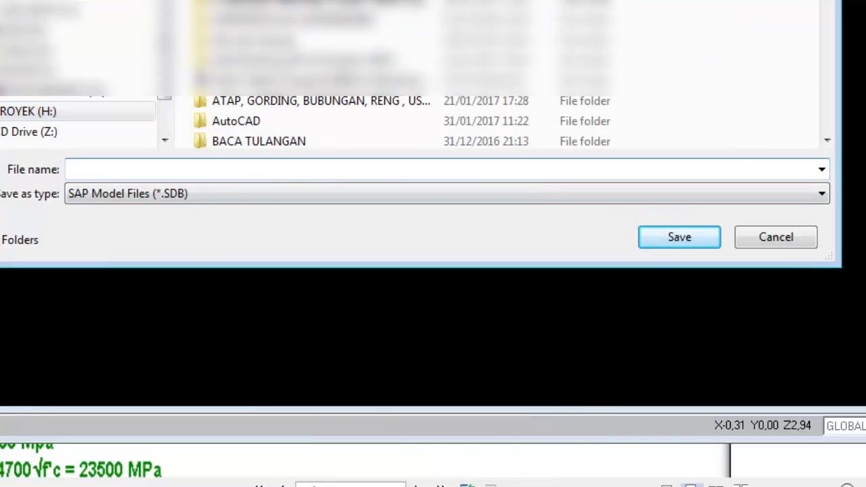
{"action": "key", "text": "ctrl+shift+n"}
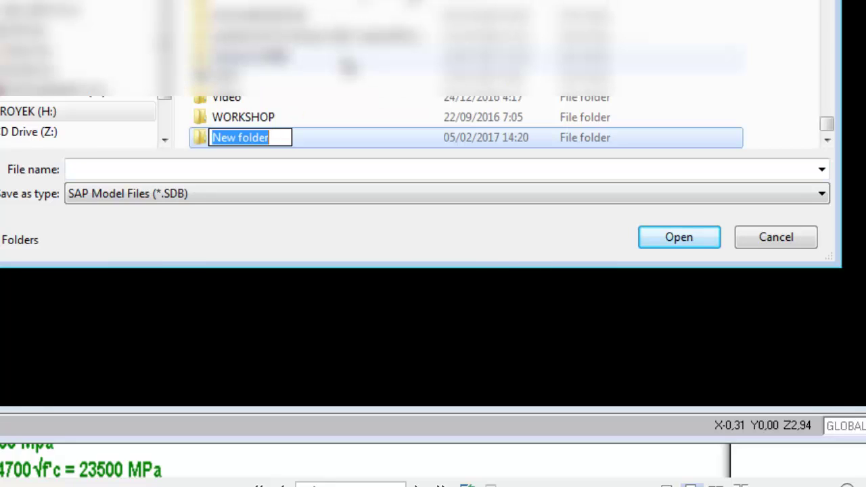
{"action": "type", "text": "Belajar "}
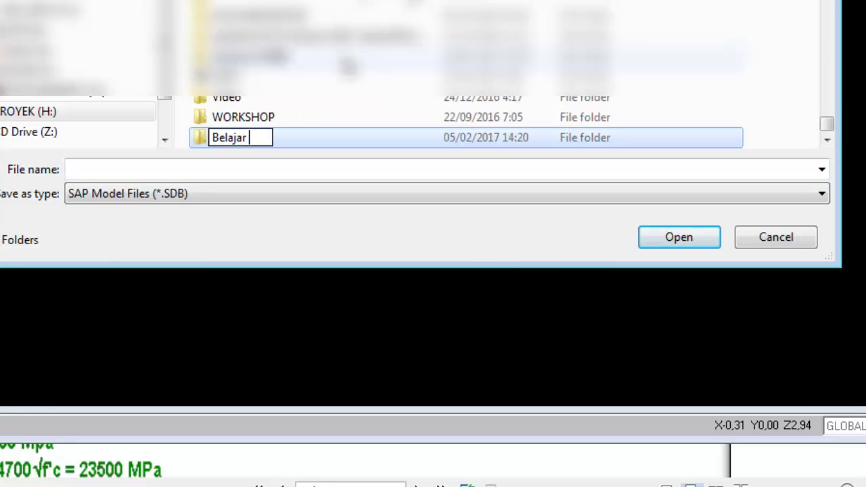
{"action": "type", "text": "SAP2000"}
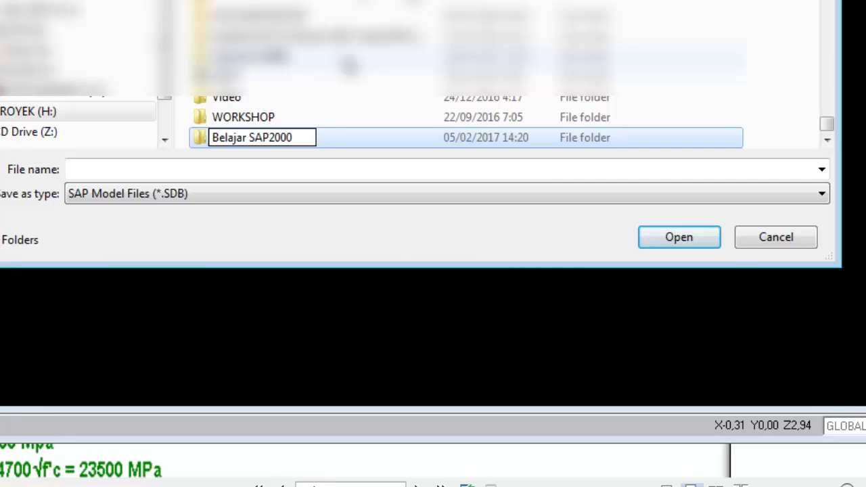
{"action": "key", "text": "Return"}
{"action": "left_click", "coordinate": [689, 238]}
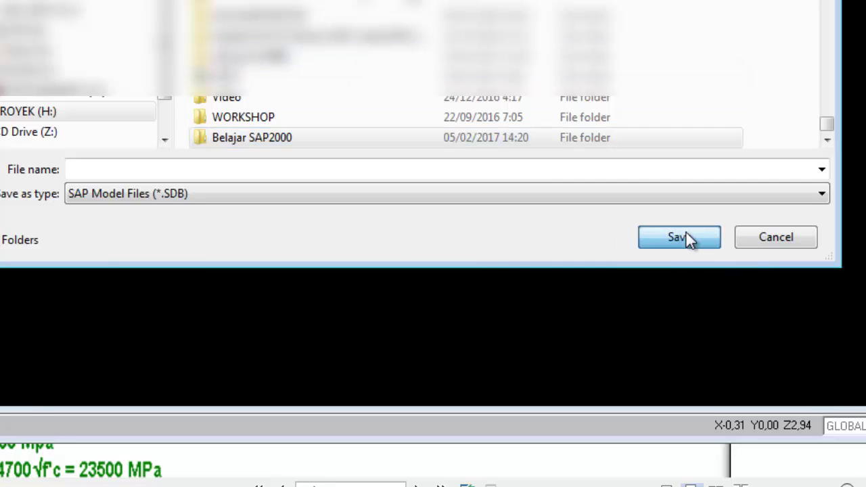
Step: Save the model file as Belajar Modelling Balok in the Belajar SAP2000 folder
{"action": "left_click", "coordinate": [266, 170]}
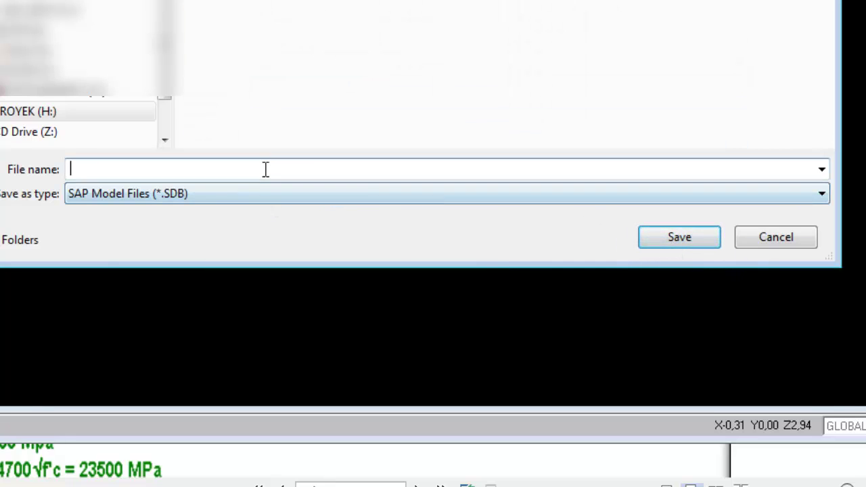
{"action": "type", "text": "Belajar Mio"}
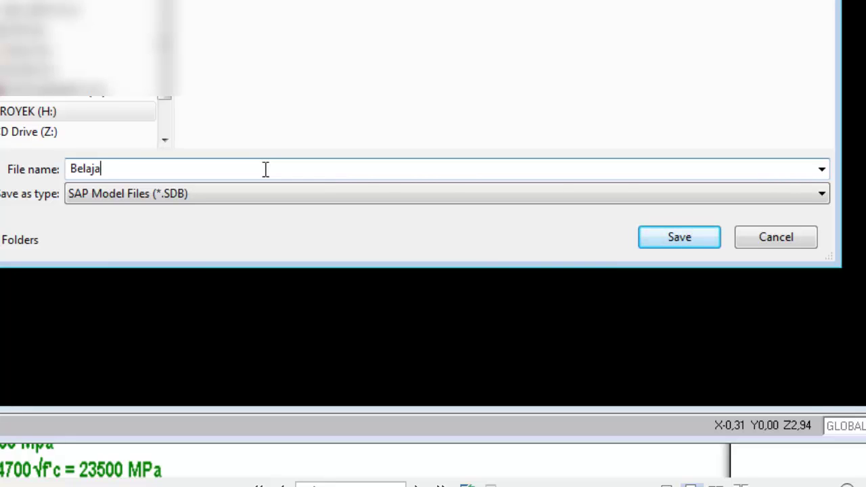
{"action": "key", "text": "BackSpace"}
{"action": "key", "text": "BackSpace"}
{"action": "type", "text": "odelil"}
{"action": "type", "text": "n"}
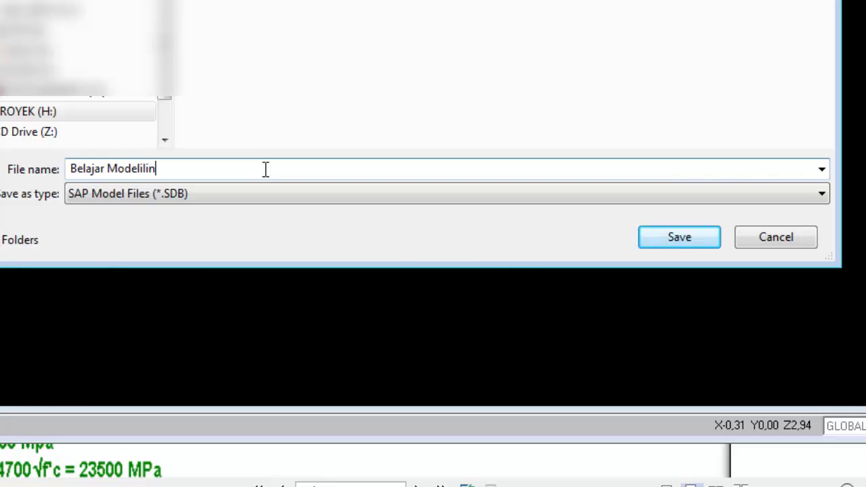
{"action": "key", "text": "BackSpace"}
{"action": "key", "text": "BackSpace"}
{"action": "key", "text": "BackSpace"}
{"action": "type", "text": "ling Balok"}
{"action": "left_click", "coordinate": [659, 235]}
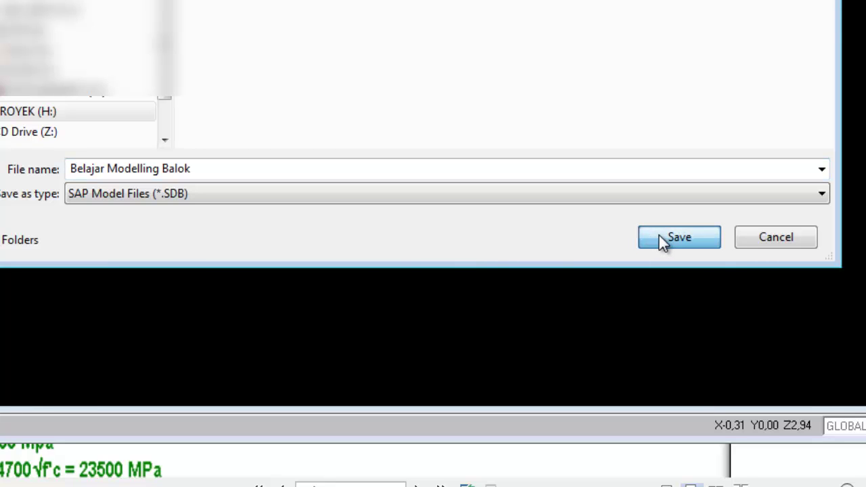